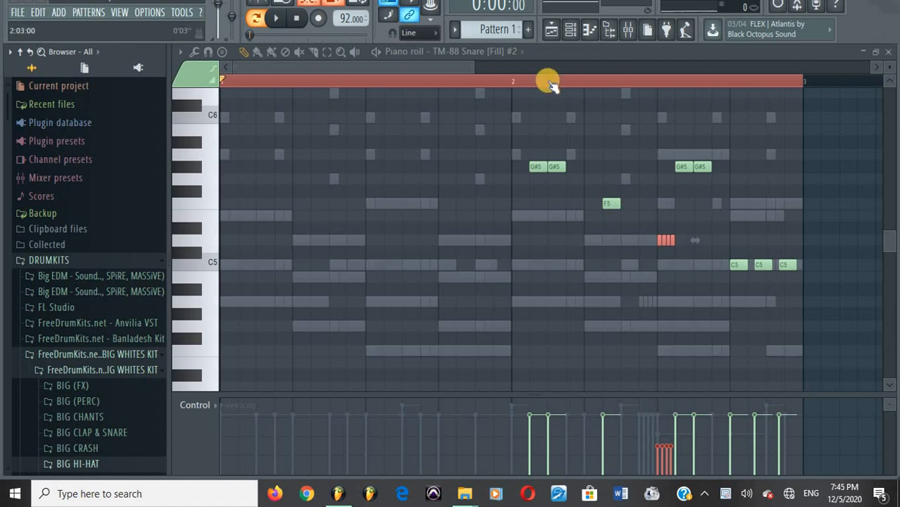
Step: Solo mixer track 14, TM-88 Snare [Fill] #2, and play Pattern 1 to check it in isolation
{"action": "scroll", "coordinate": [549, 83], "scroll_direction": "down", "scroll_amount": 1}
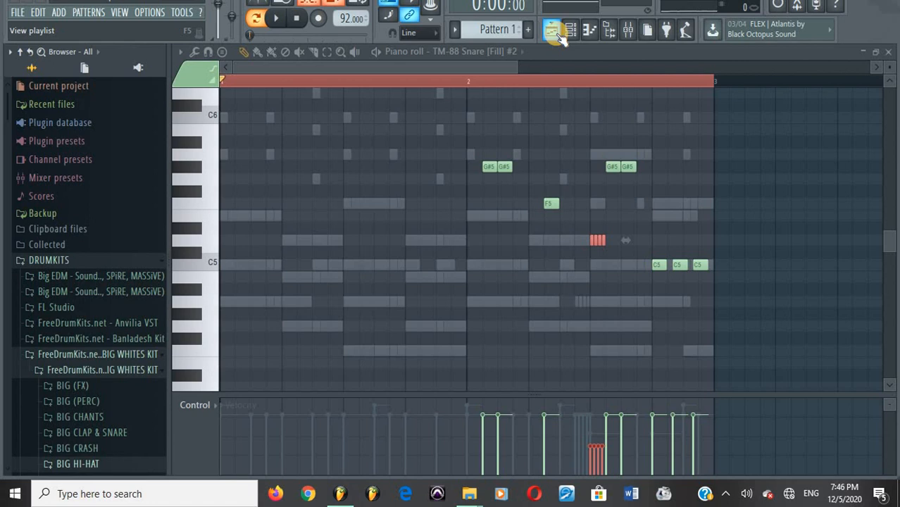
{"action": "left_click", "coordinate": [627, 29]}
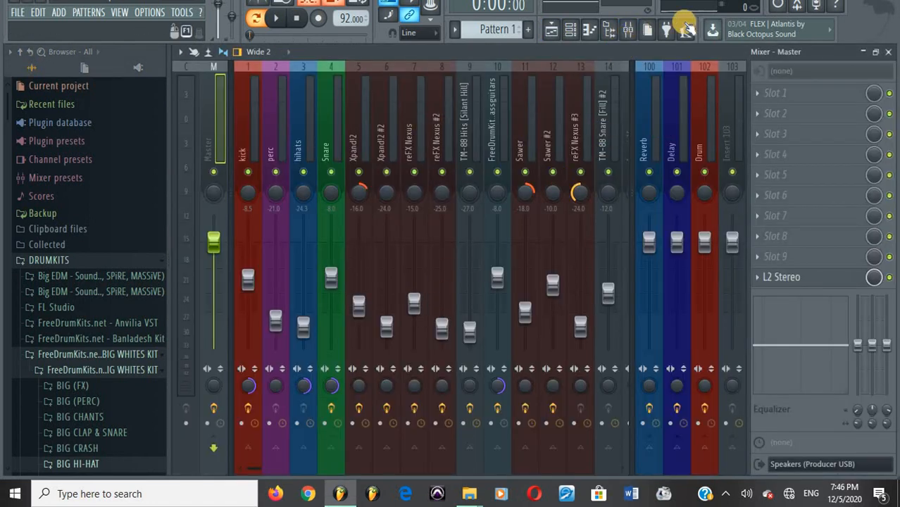
{"action": "left_click", "coordinate": [610, 170]}
{"action": "right_click", "coordinate": [609, 171]}
{"action": "key", "text": "space"}
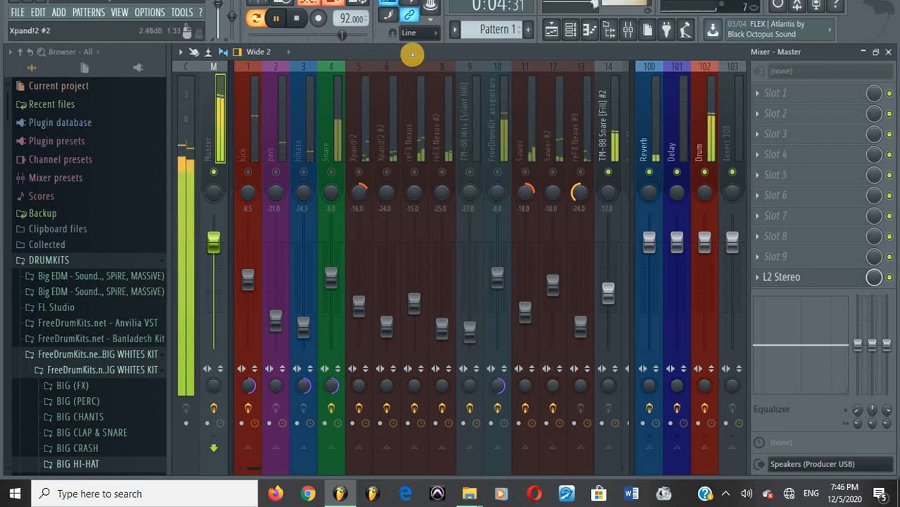
{"action": "key", "text": "space"}
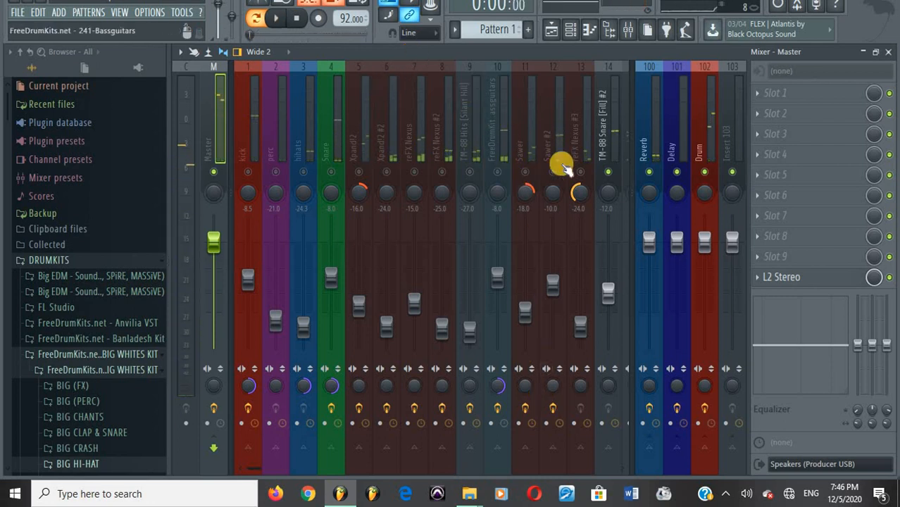
Step: Solo the reFX Nexus #3 mixer track, play the pattern and inspect its channel in the channel rack
{"action": "left_click", "coordinate": [589, 180]}
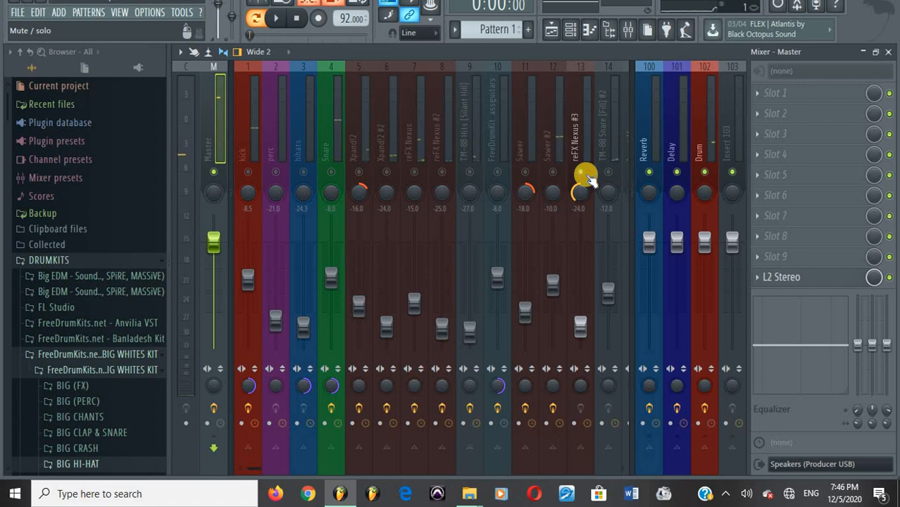
{"action": "key", "text": "space"}
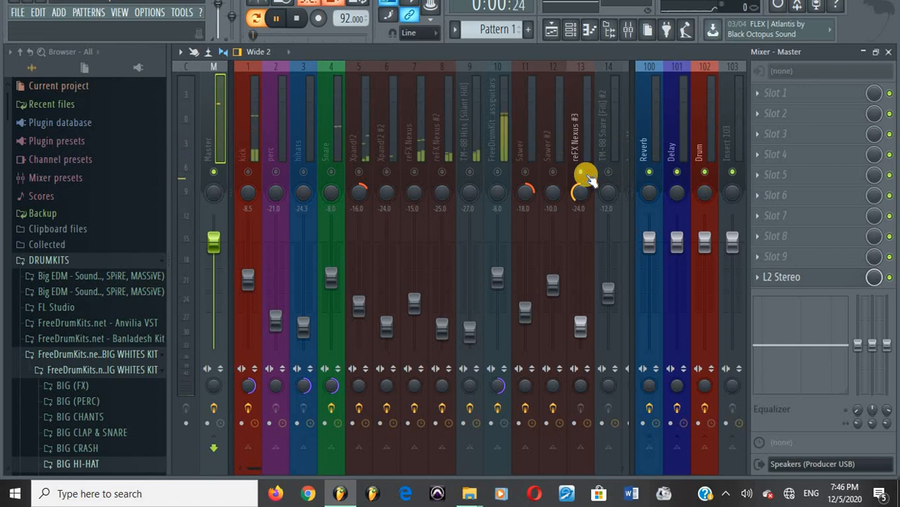
{"action": "left_click", "coordinate": [550, 29]}
{"action": "left_click", "coordinate": [571, 29]}
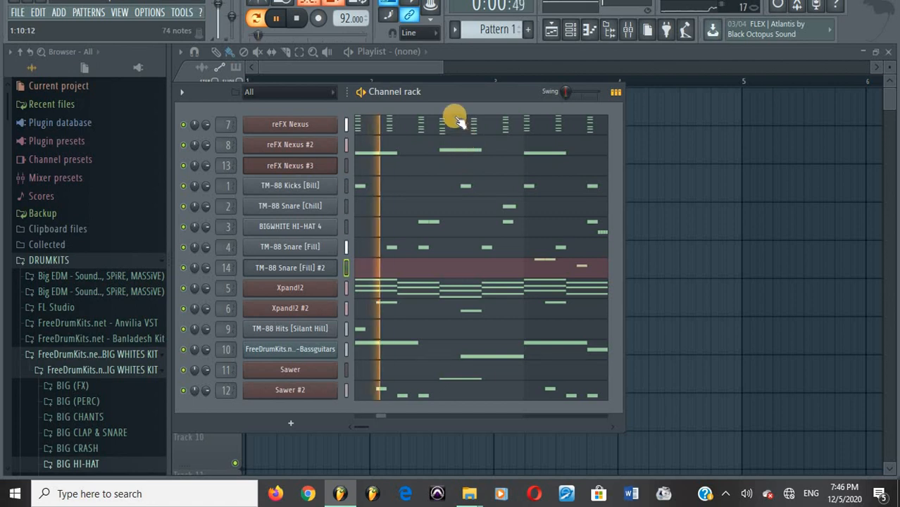
{"action": "key", "text": "space"}
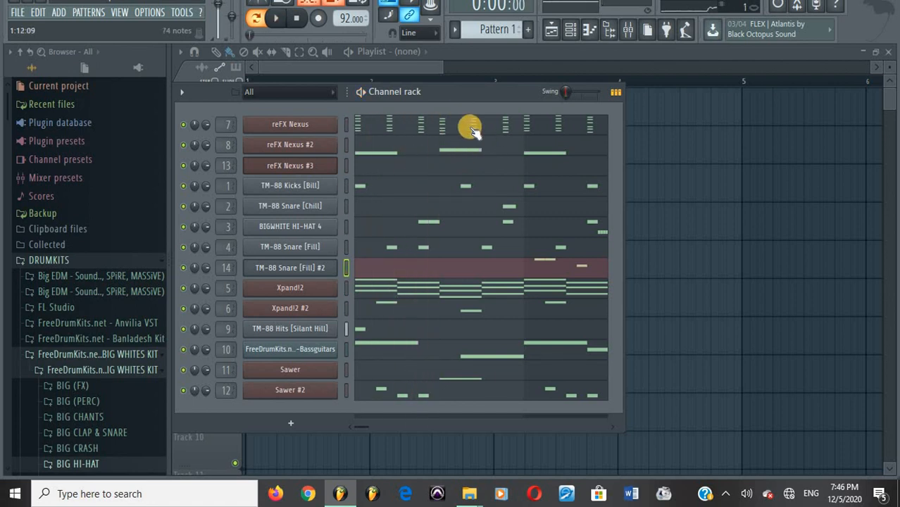
Step: Restore all mixer tracks to play the full mix and hide the browser to widen the mixer
{"action": "left_click", "coordinate": [627, 29]}
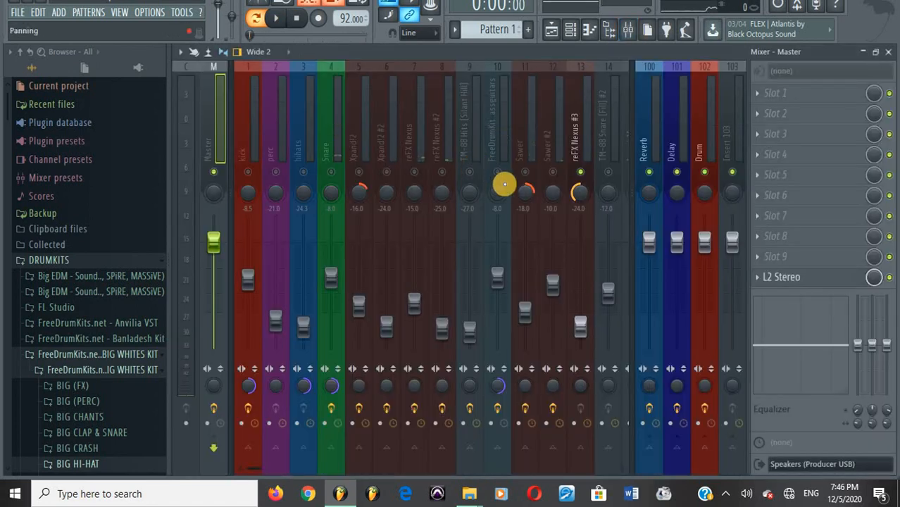
{"action": "right_click", "coordinate": [501, 176]}
{"action": "key", "text": "space"}
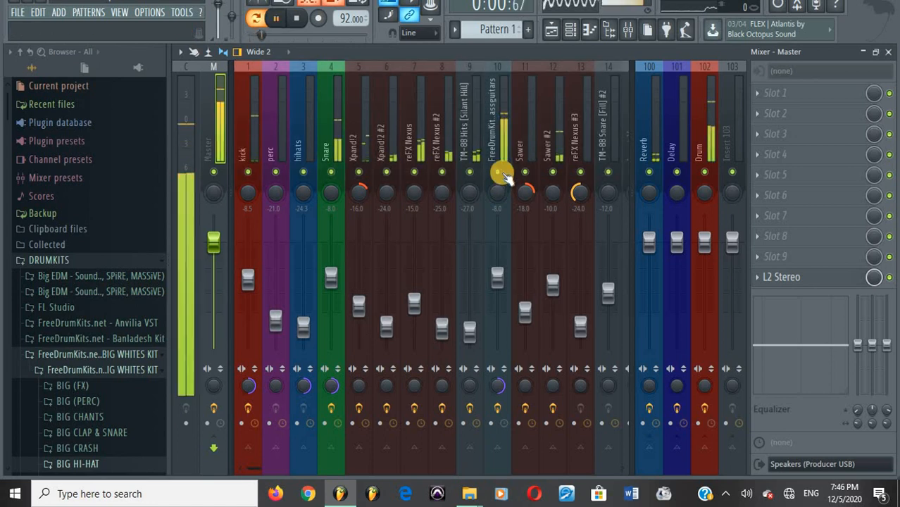
{"action": "left_click", "coordinate": [608, 32]}
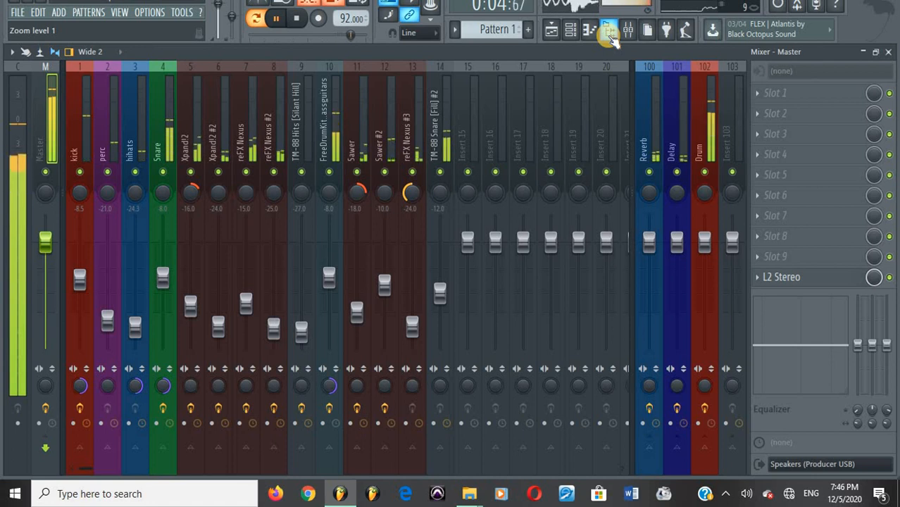
{"action": "key", "text": "space"}
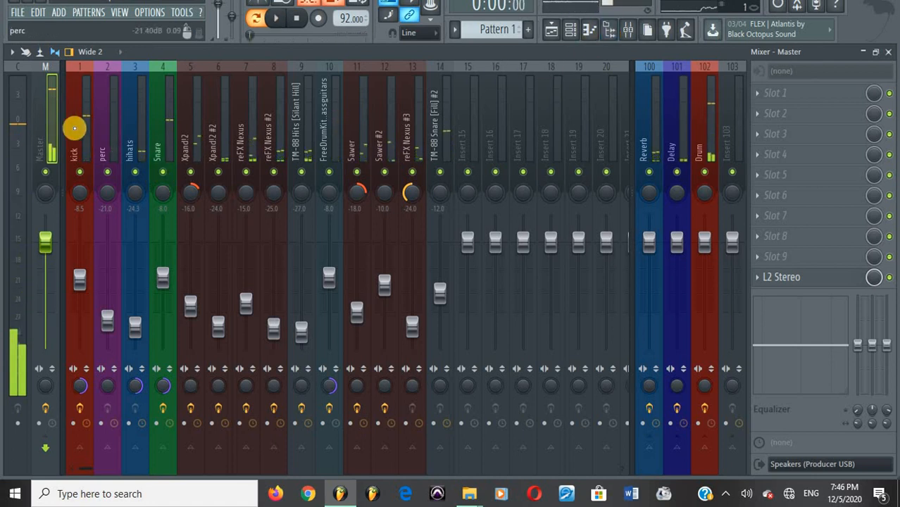
Step: Set the threshold of the master's L2 Stereo limiter to 0.0
{"action": "left_click", "coordinate": [814, 276]}
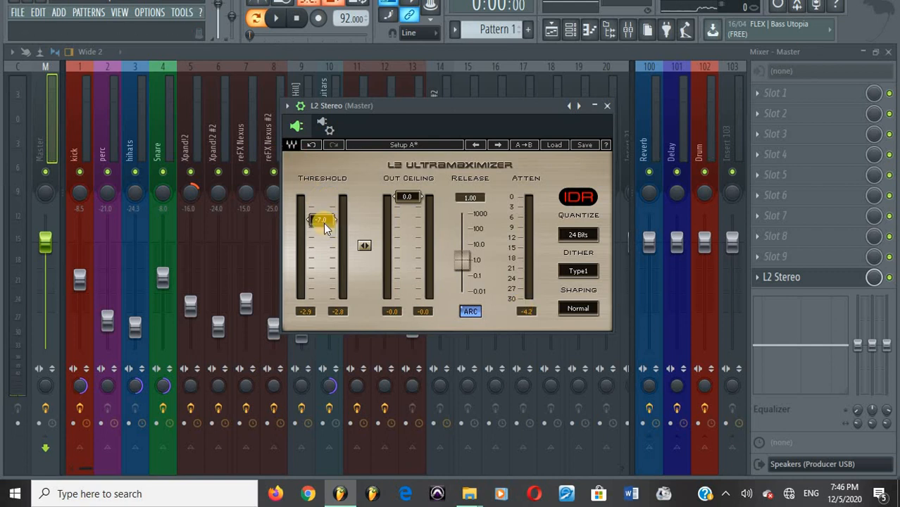
{"action": "left_click_drag", "start_coordinate": [323, 223], "coordinate": [314, 66]}
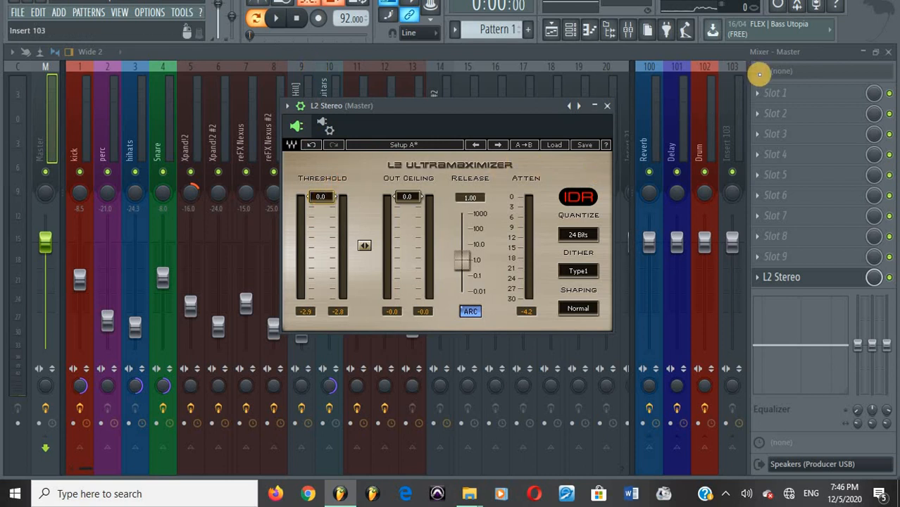
Step: Load the H-EQ Stereo plugin into the first effect slot of the master track
{"action": "left_click", "coordinate": [798, 92]}
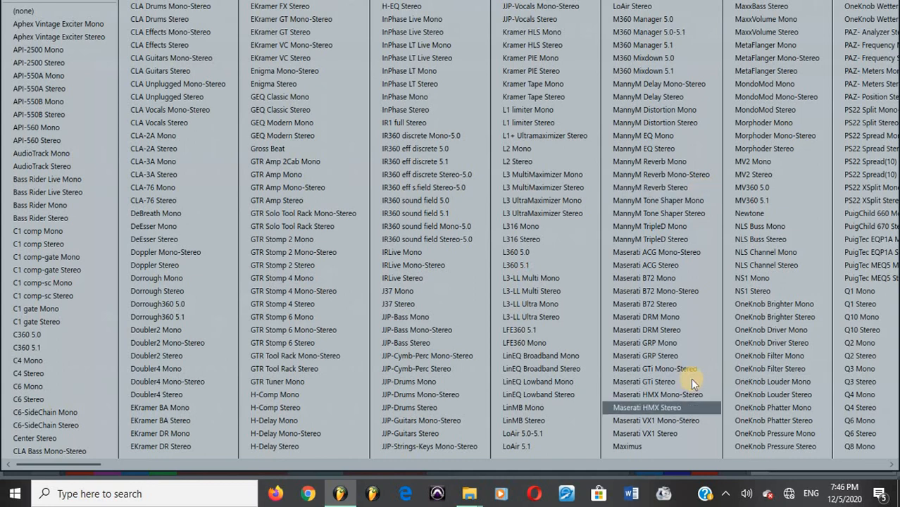
{"action": "left_click_drag", "start_coordinate": [649, 469], "coordinate": [297, 450]}
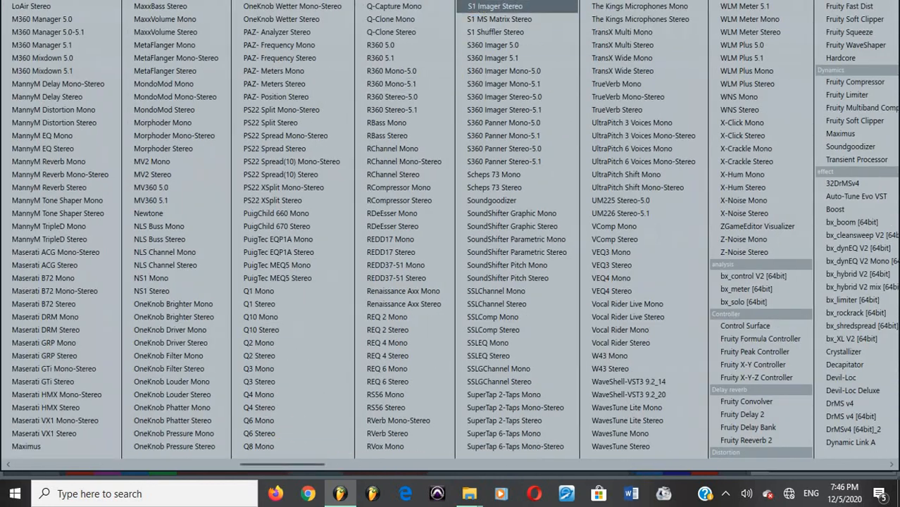
{"action": "left_click", "coordinate": [164, 465]}
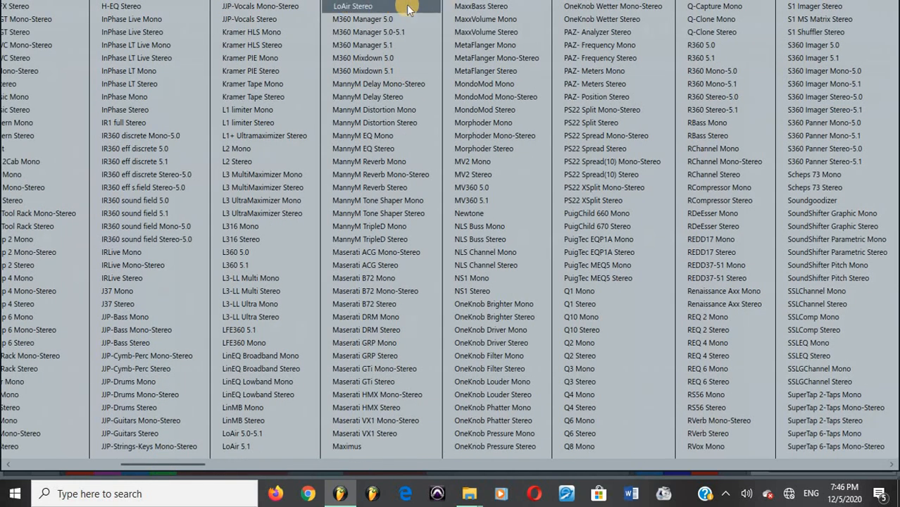
{"action": "left_click", "coordinate": [161, 6]}
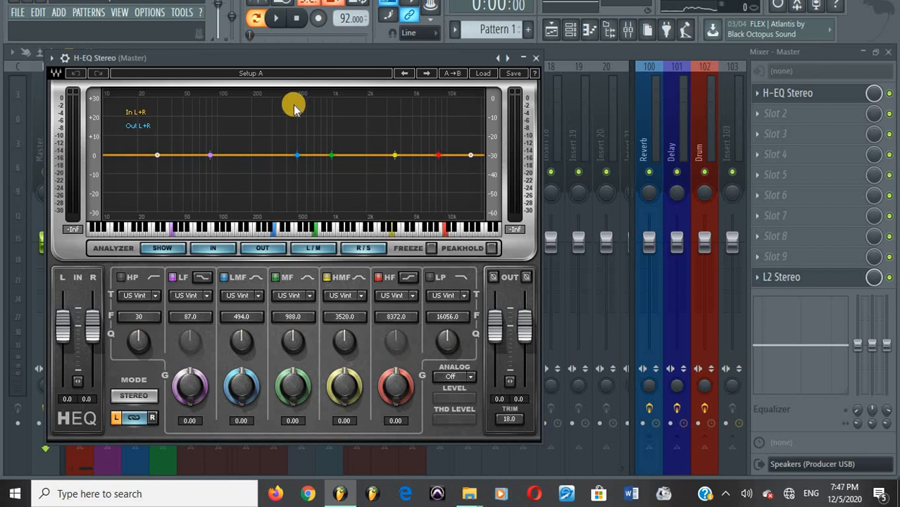
Step: Enable H-EQ's high-pass filter and set its type to Digital 1, comparing it with Digital 2
{"action": "left_click", "coordinate": [118, 278]}
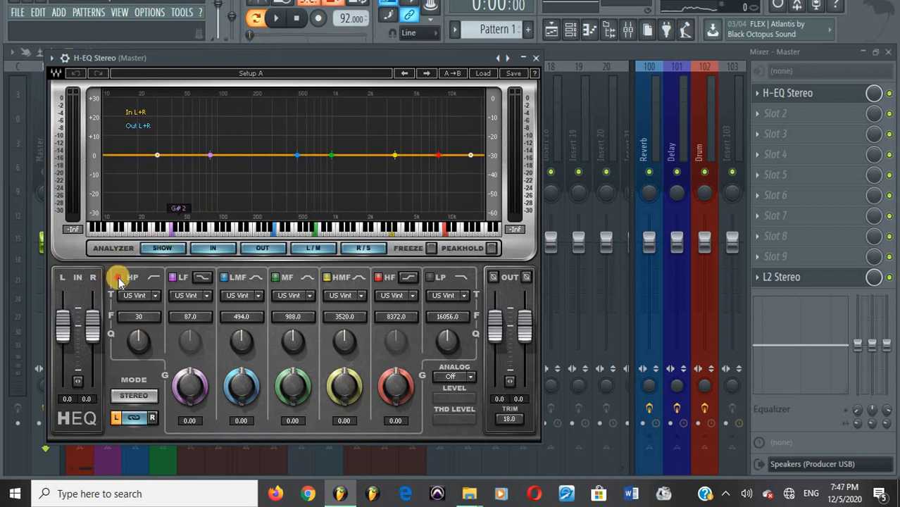
{"action": "left_click", "coordinate": [158, 297]}
{"action": "left_click", "coordinate": [164, 390]}
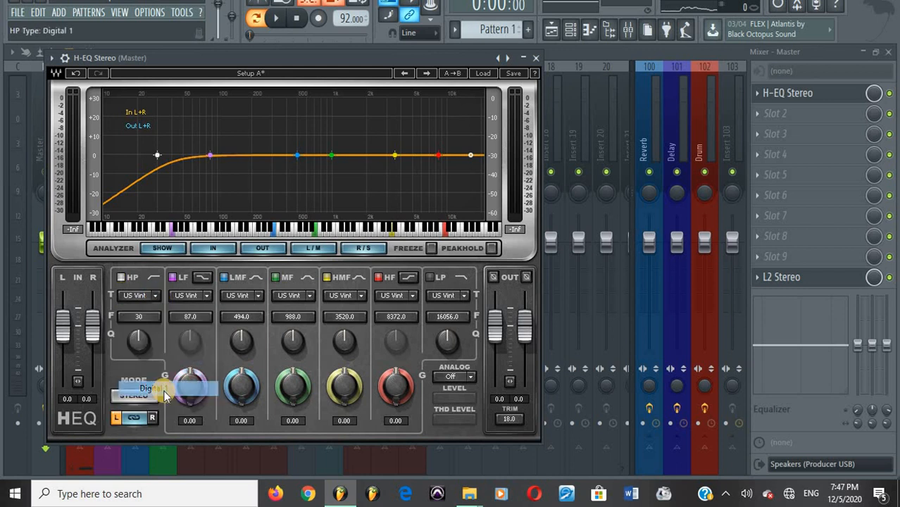
{"action": "left_click", "coordinate": [150, 296]}
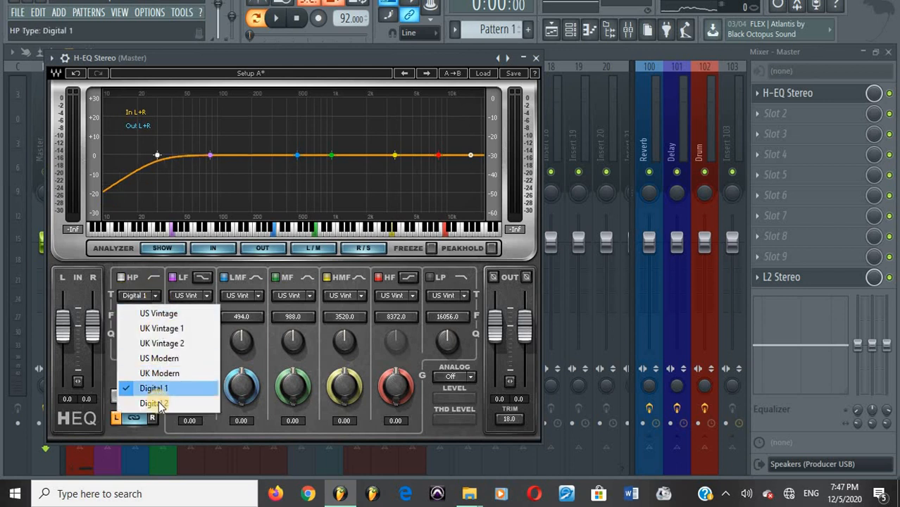
{"action": "left_click", "coordinate": [158, 403]}
{"action": "left_click", "coordinate": [156, 294]}
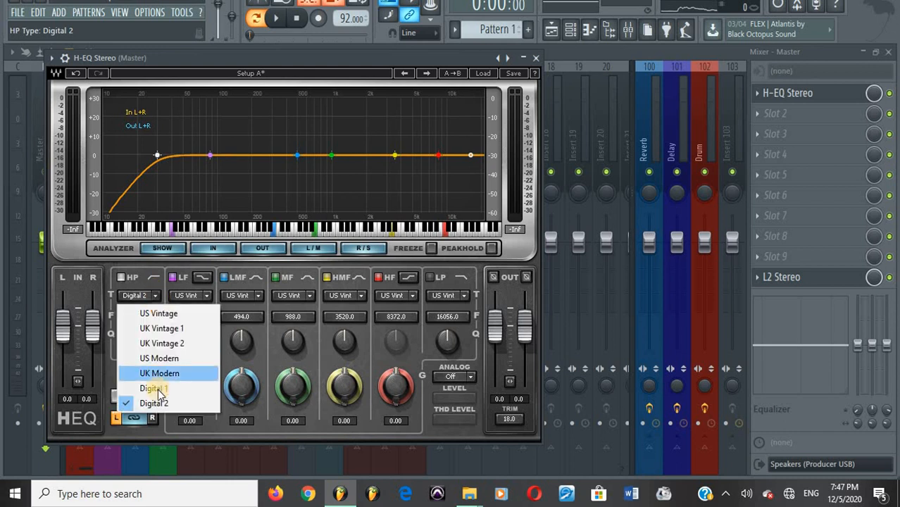
{"action": "left_click", "coordinate": [162, 390]}
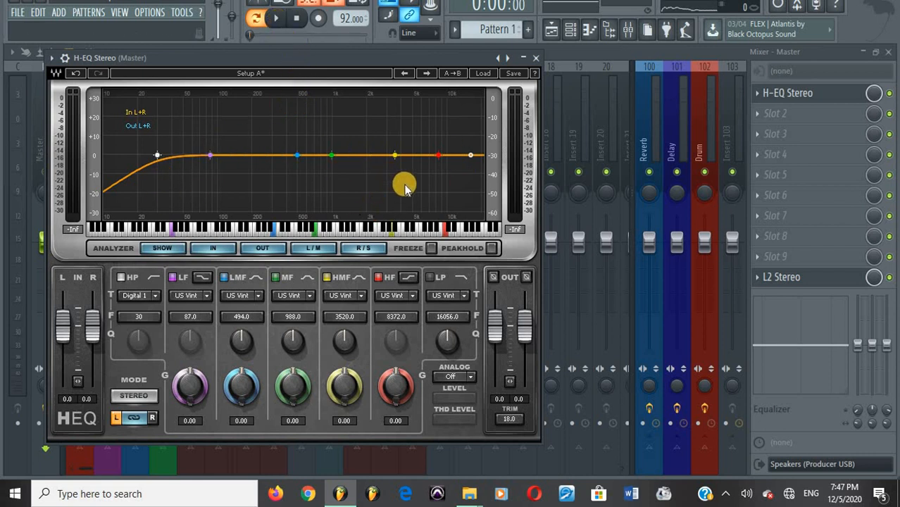
Step: Play Pattern 1 twice to examine the master's frequency spectrum in the H-EQ analyzer
{"action": "left_click", "coordinate": [275, 20]}
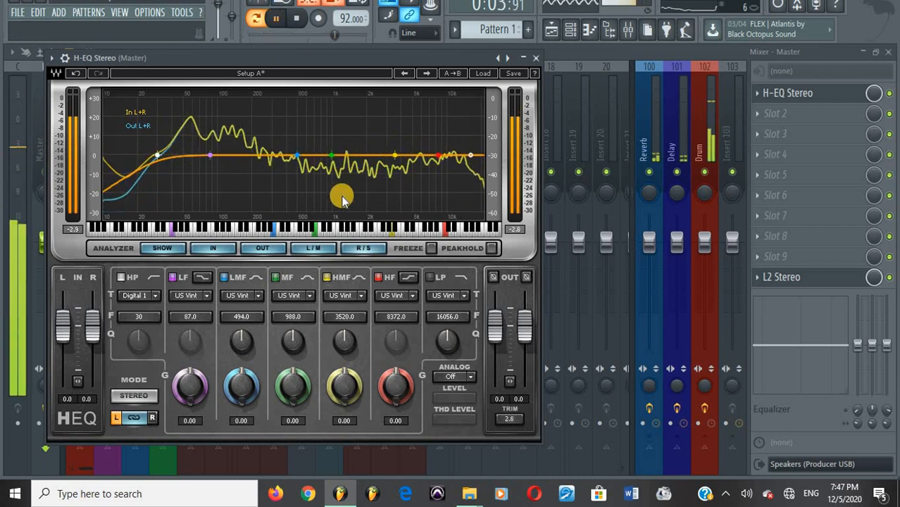
{"action": "key", "text": "space"}
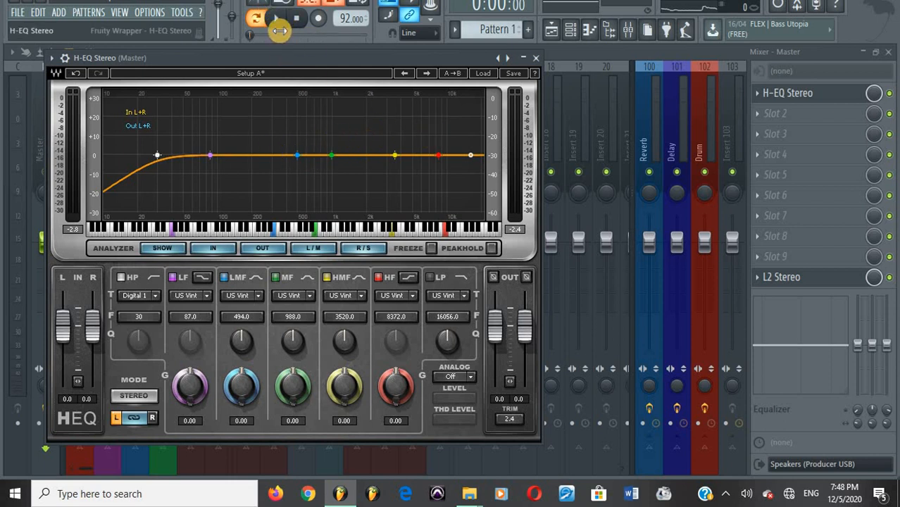
{"action": "left_click", "coordinate": [278, 19]}
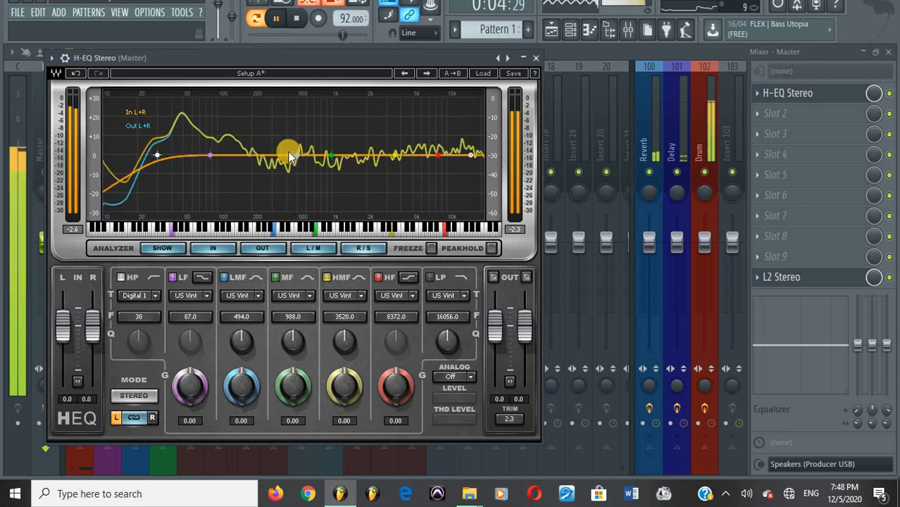
{"action": "key", "text": "space"}
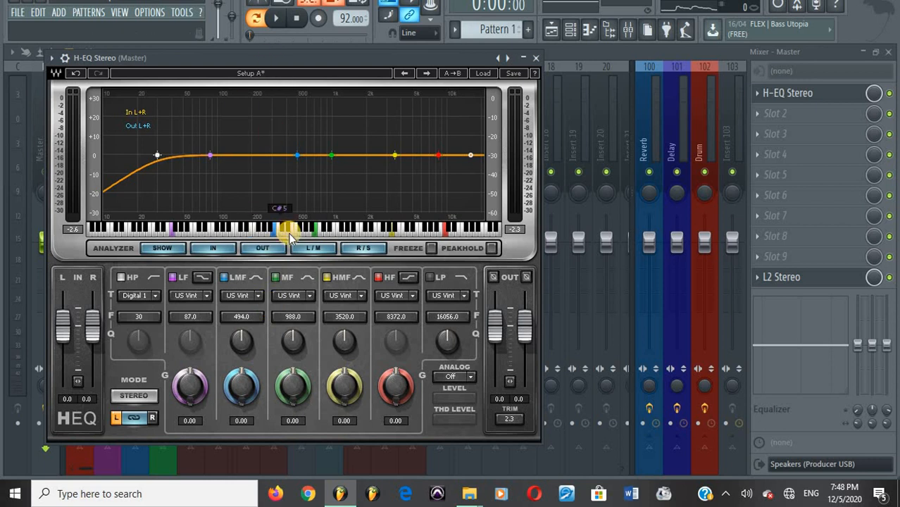
Step: While the pattern plays, set H-EQ's LMF band to 376 Hz with a gain of 2.00 dB
{"action": "left_click", "coordinate": [289, 19]}
{"action": "left_click", "coordinate": [289, 20]}
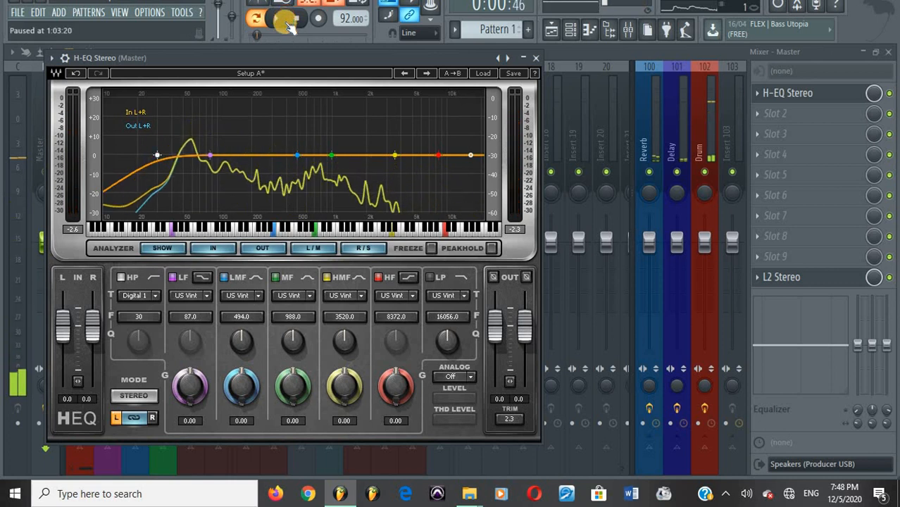
{"action": "left_click", "coordinate": [285, 19]}
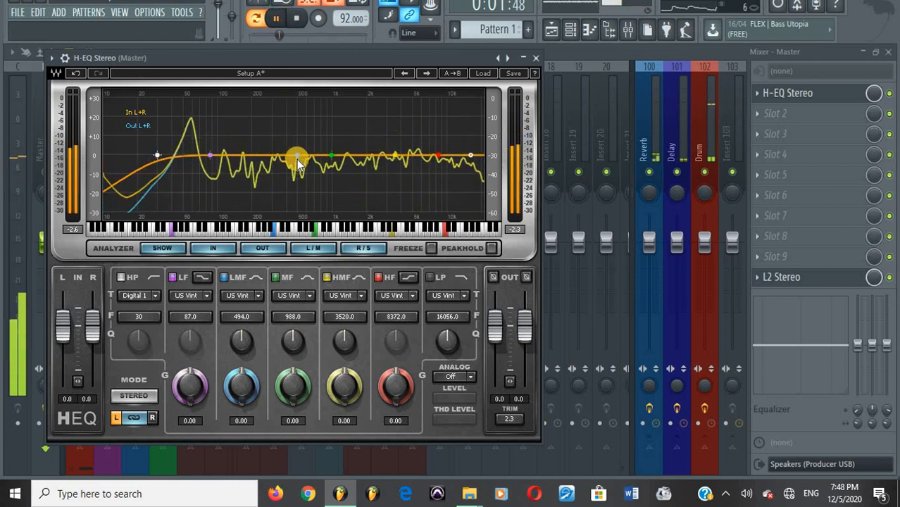
{"action": "left_click_drag", "start_coordinate": [299, 161], "coordinate": [286, 160]}
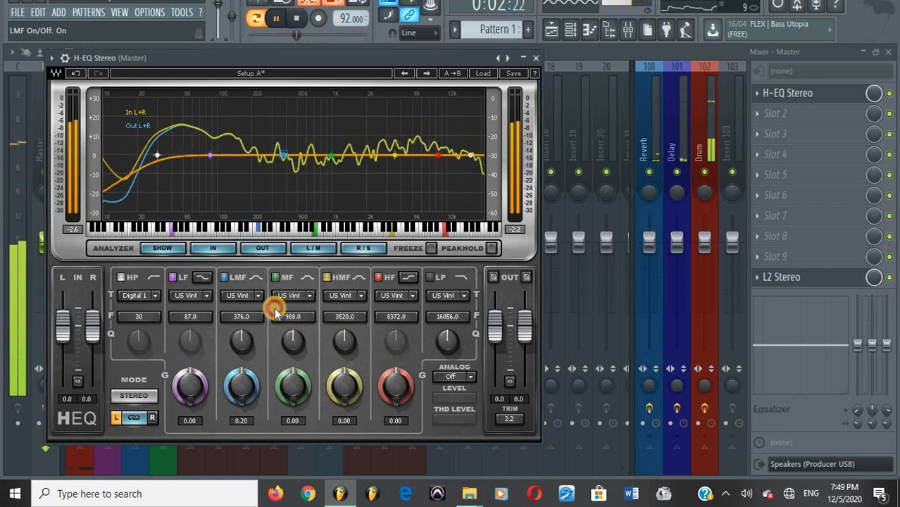
{"action": "left_click_drag", "start_coordinate": [241, 386], "coordinate": [238, 355]}
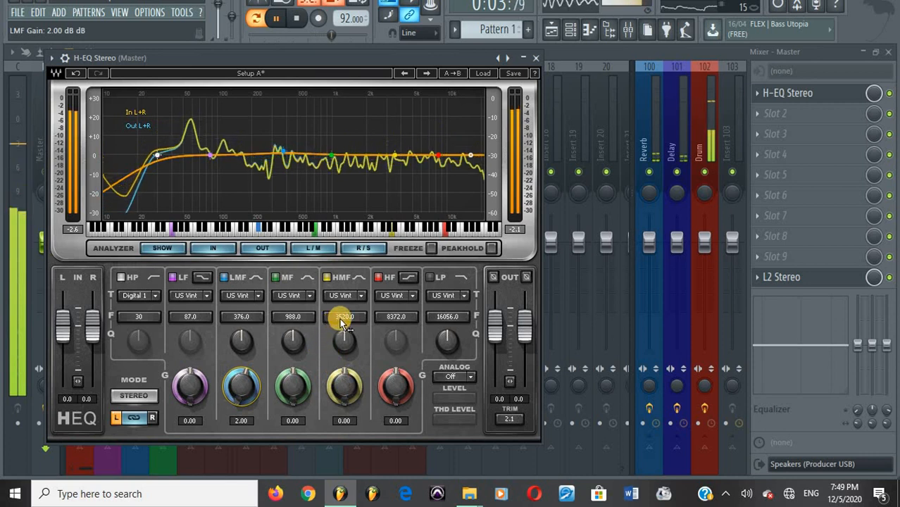
Step: Set H-EQ's MF band to 1003 Hz with a gain of 2.00 dB, and stop playback
{"action": "left_click_drag", "start_coordinate": [294, 367], "coordinate": [291, 319]}
{"action": "left_click", "coordinate": [292, 318]}
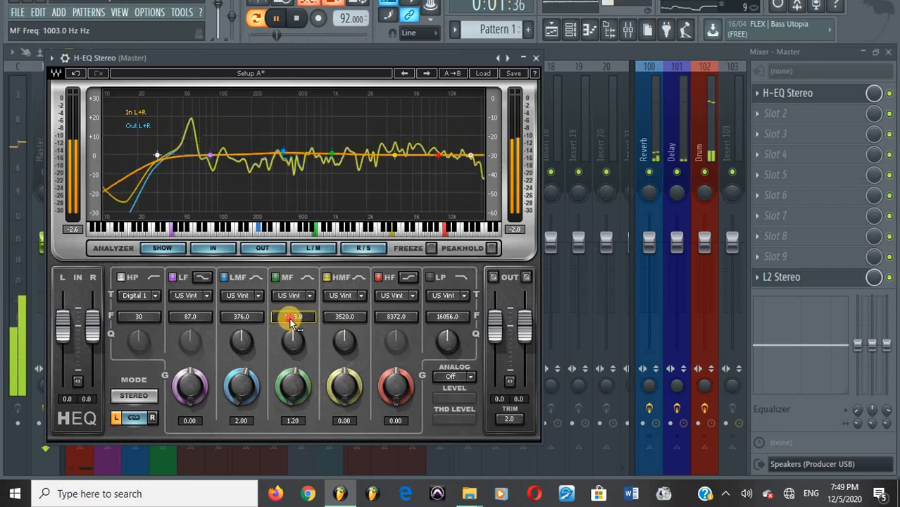
{"action": "left_click_drag", "start_coordinate": [291, 382], "coordinate": [290, 373]}
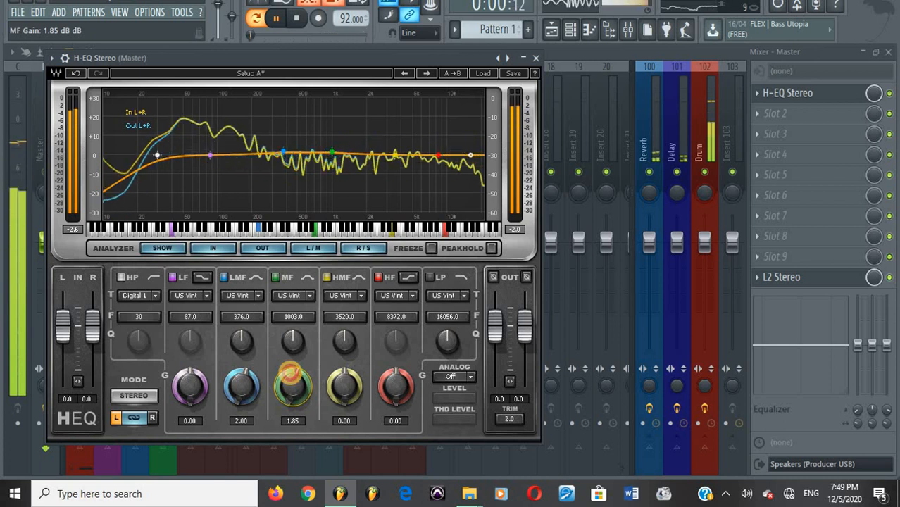
{"action": "left_click_drag", "start_coordinate": [290, 371], "coordinate": [290, 370]}
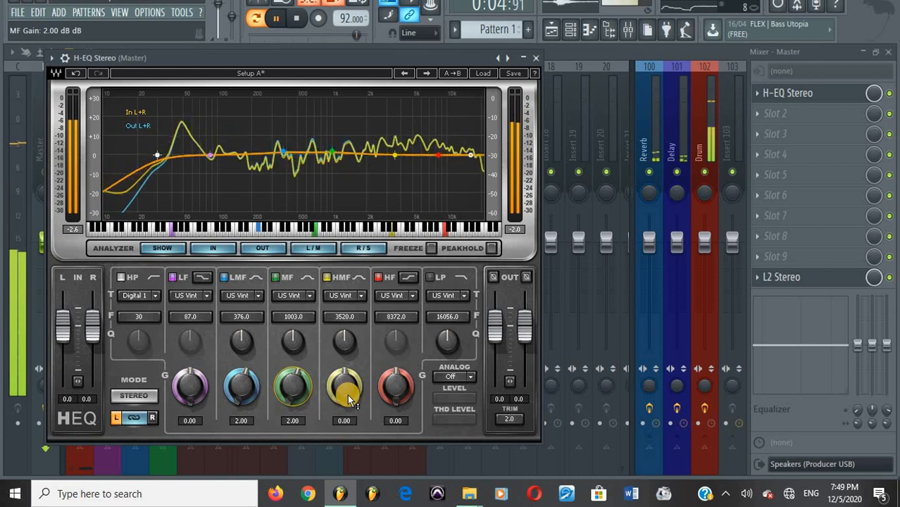
{"action": "key", "text": "space"}
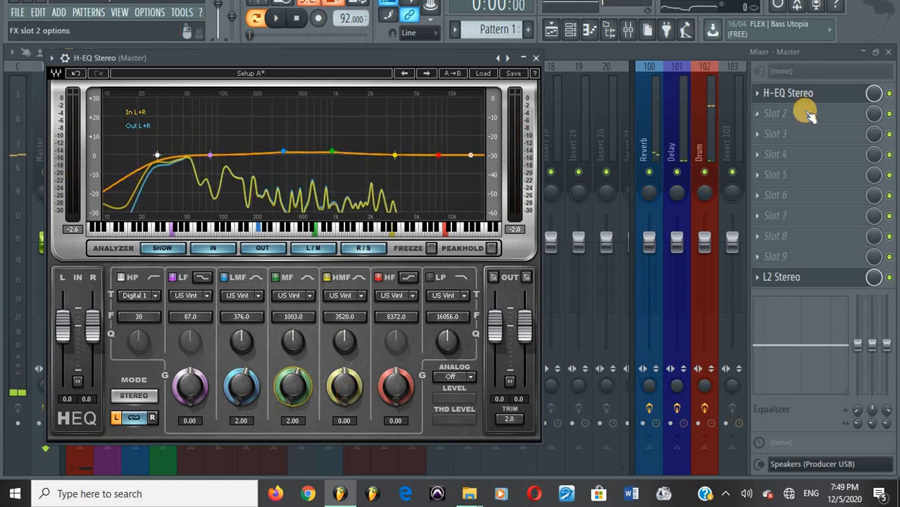
{"action": "left_click", "coordinate": [807, 115]}
{"action": "left_click", "coordinate": [606, 470]}
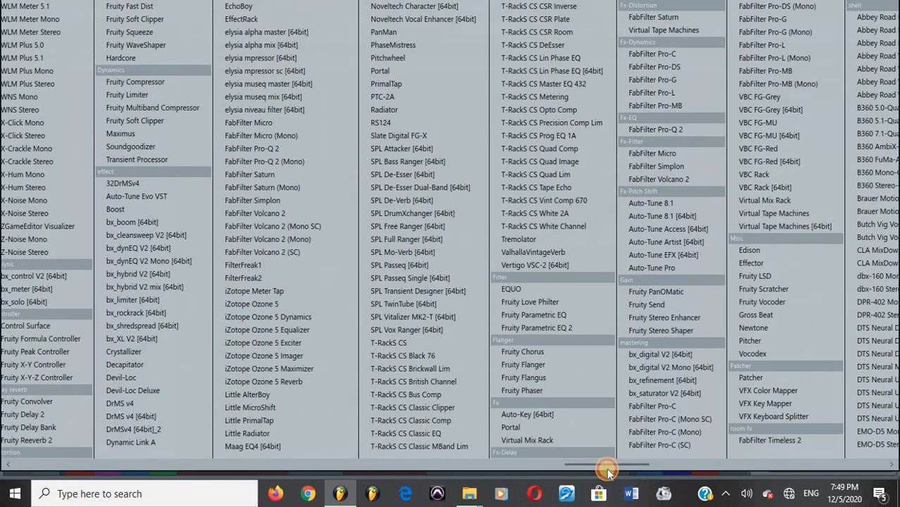
{"action": "left_click_drag", "start_coordinate": [606, 470], "coordinate": [357, 475]}
{"action": "left_click", "coordinate": [361, 474]}
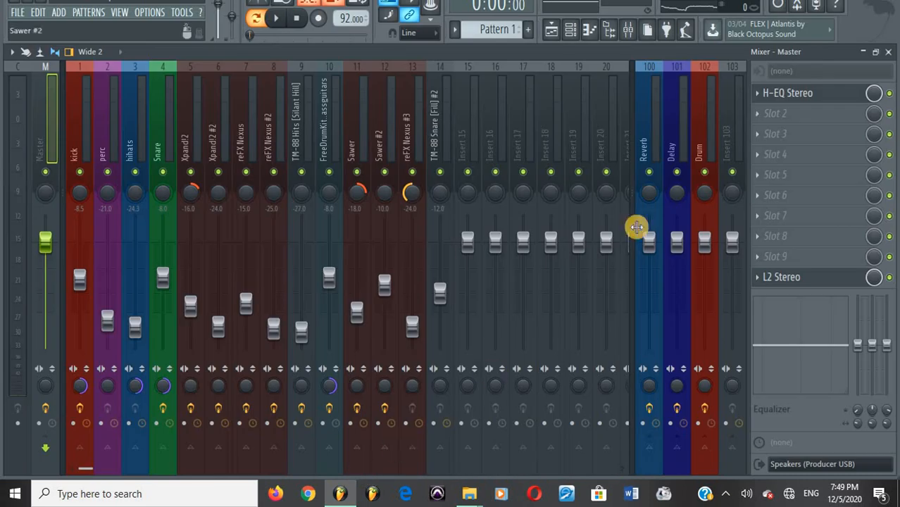
Step: Load PuigTec EQP1A Mono into the master's second effect slot and set its low-frequency boost to 1.0
{"action": "left_click", "coordinate": [797, 107]}
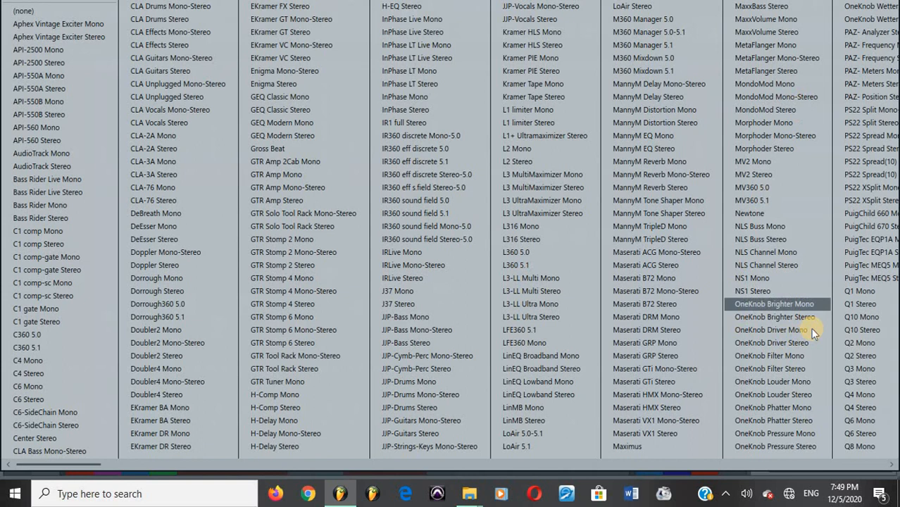
{"action": "left_click", "coordinate": [853, 238]}
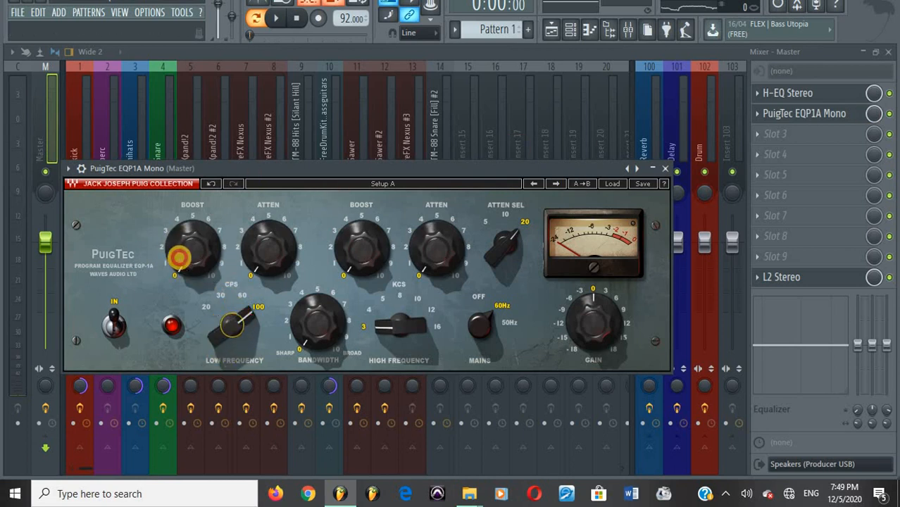
{"action": "left_click_drag", "start_coordinate": [179, 258], "coordinate": [175, 233]}
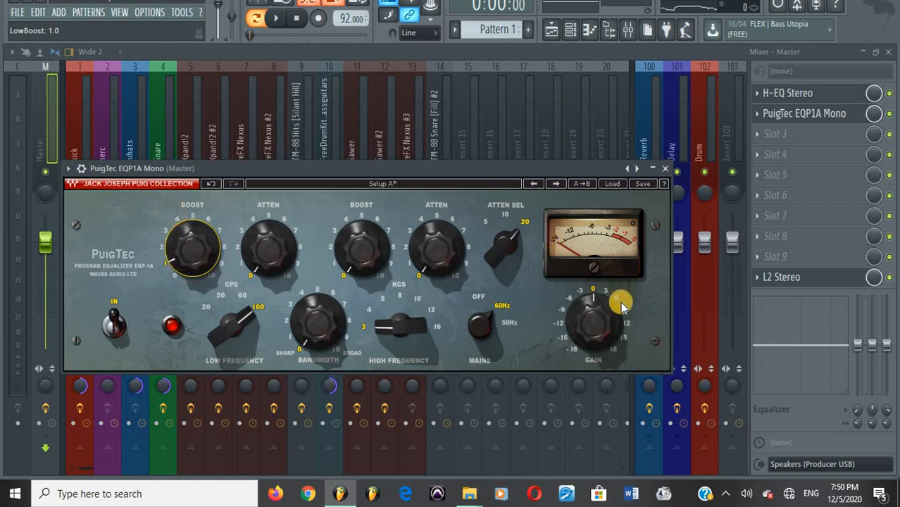
Step: Reopen H-EQ on the master and play Pattern 1 to examine its low-end spectrum
{"action": "left_click", "coordinate": [808, 116]}
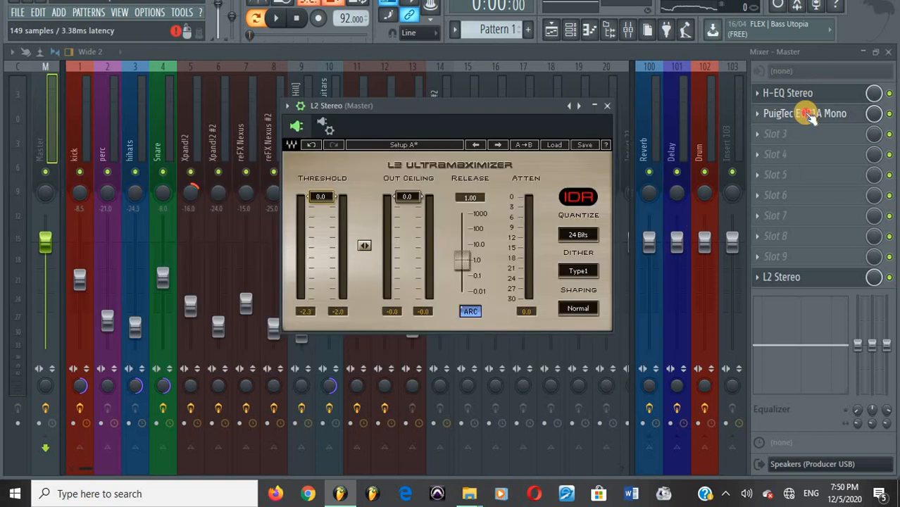
{"action": "left_click", "coordinate": [806, 116]}
{"action": "left_click", "coordinate": [801, 96]}
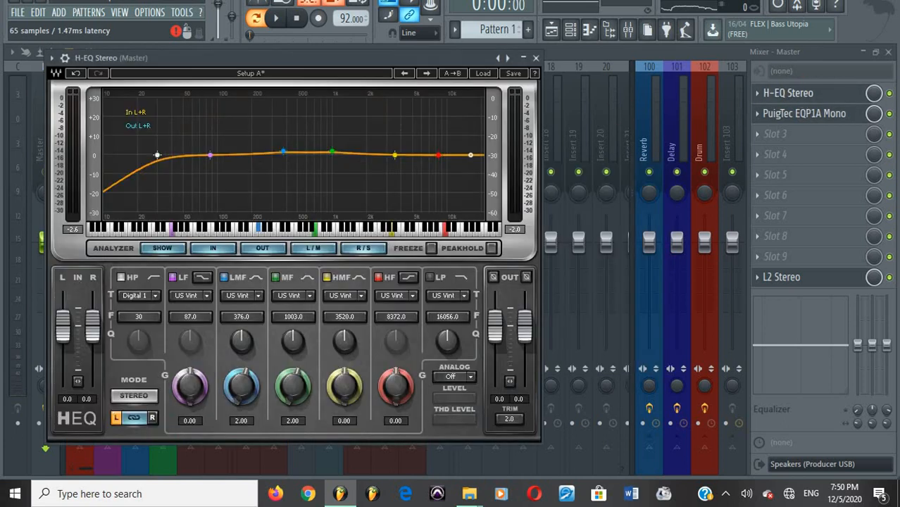
{"action": "key", "text": "space"}
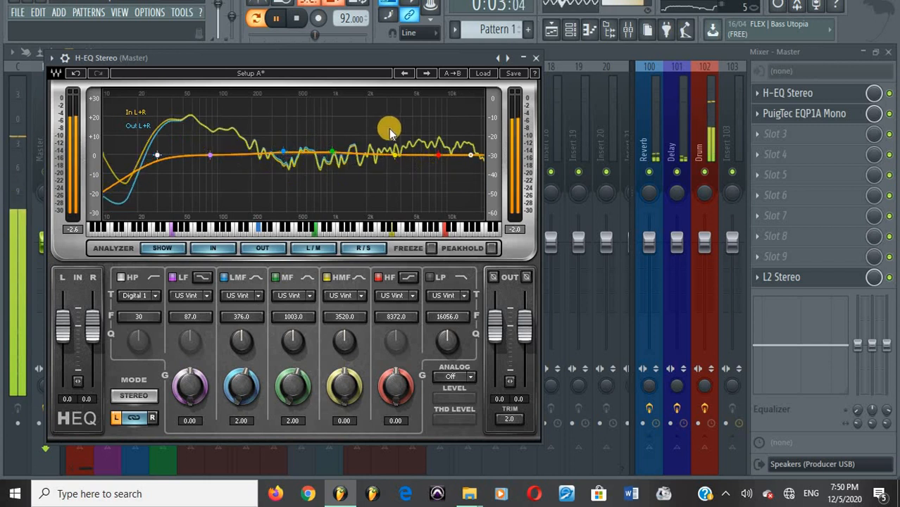
{"action": "key", "text": "space"}
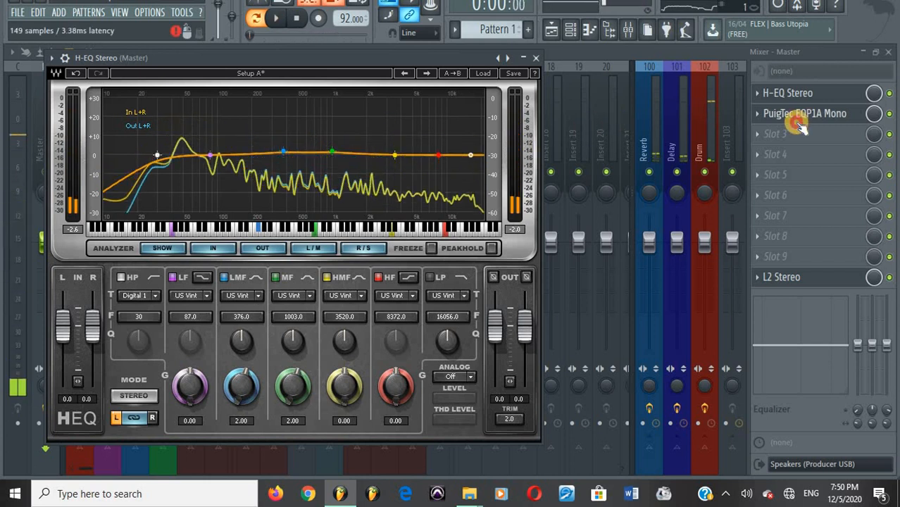
Step: Set the PuigTec's low-frequency boost to 1.4 and play Pattern 1 to audition it
{"action": "left_click", "coordinate": [794, 119]}
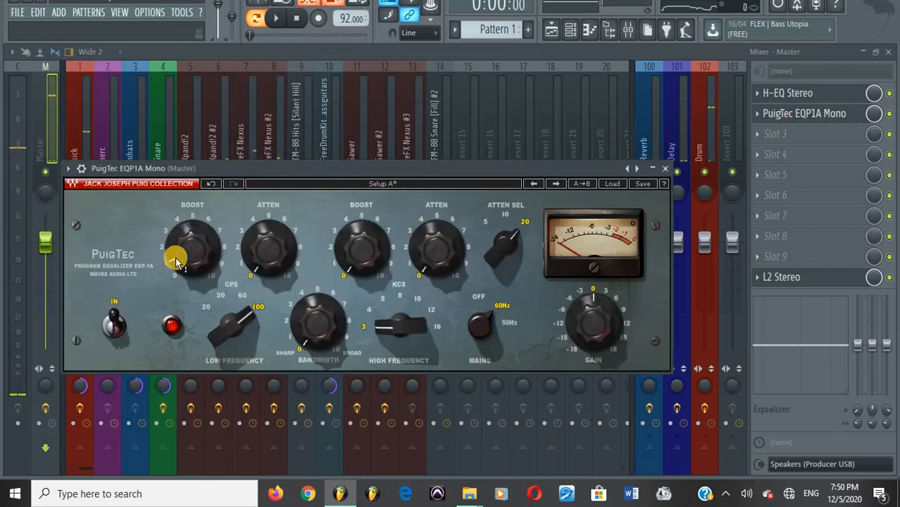
{"action": "left_click", "coordinate": [174, 257]}
{"action": "left_click_drag", "start_coordinate": [175, 256], "coordinate": [176, 249]}
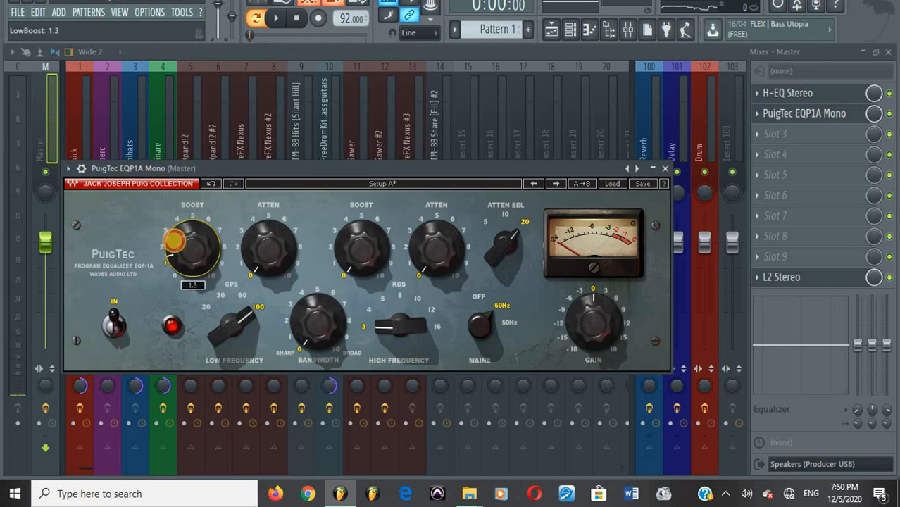
{"action": "left_click_drag", "start_coordinate": [174, 237], "coordinate": [175, 236]}
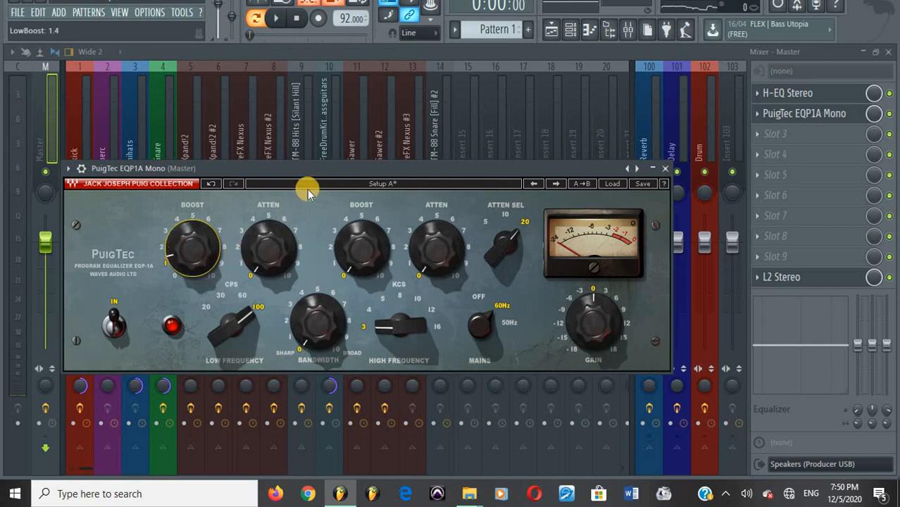
{"action": "key", "text": "space"}
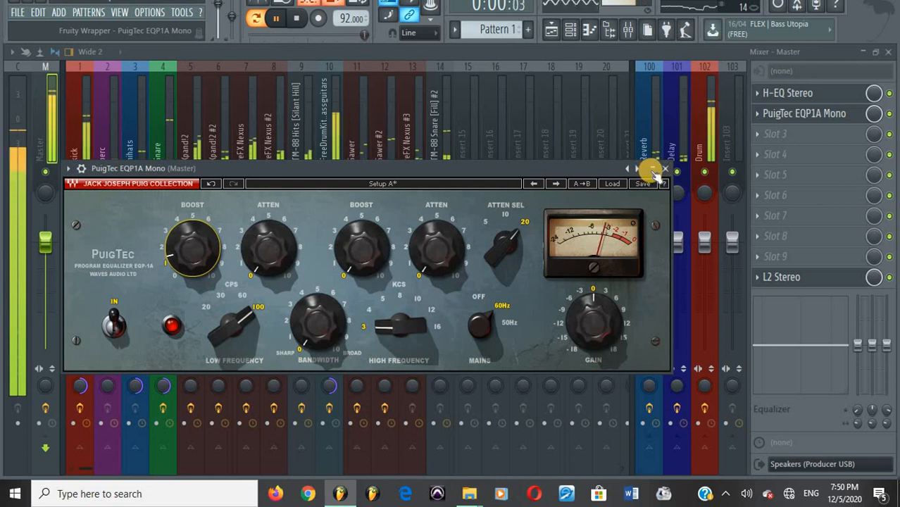
{"action": "key", "text": "space"}
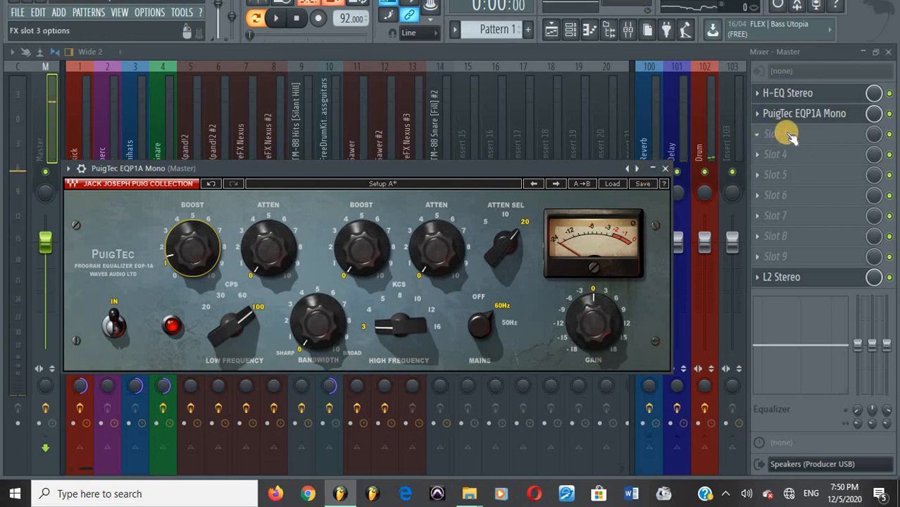
Step: Load SSLComp Stereo into the master's third effect slot
{"action": "left_click", "coordinate": [787, 135]}
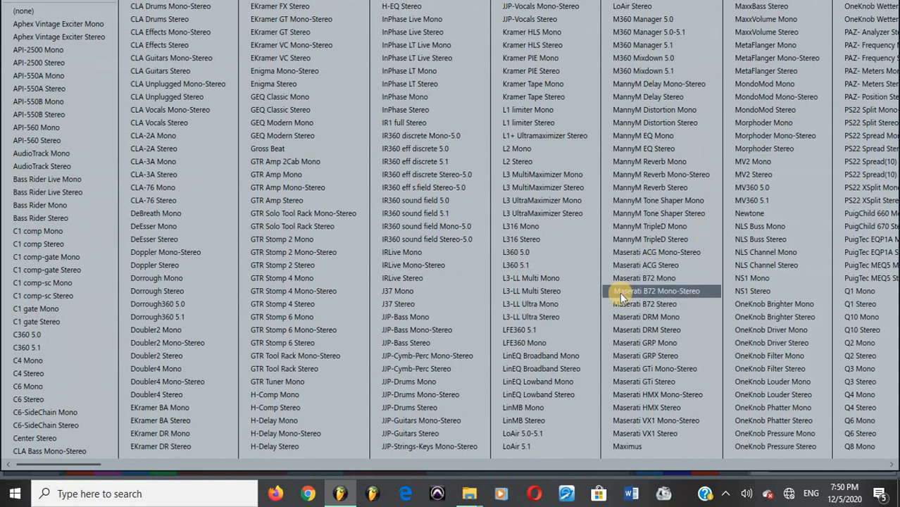
{"action": "left_click", "coordinate": [542, 465]}
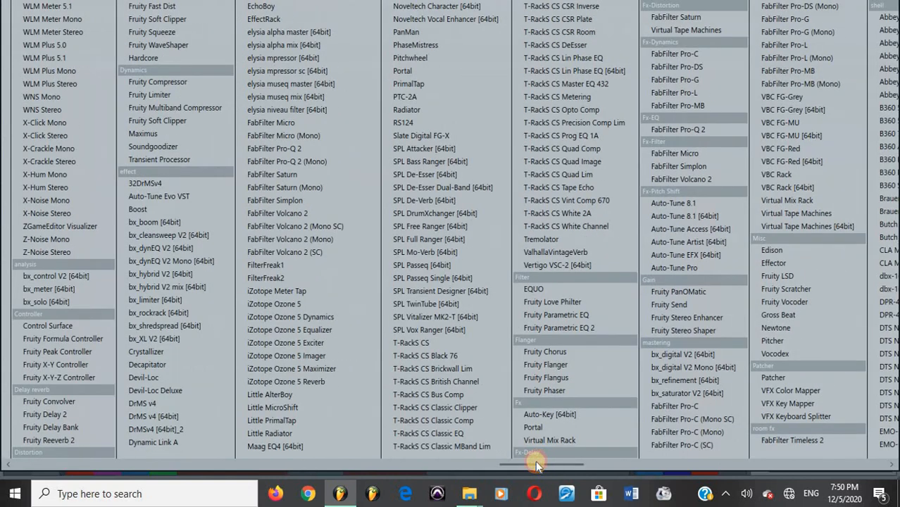
{"action": "left_click_drag", "start_coordinate": [537, 464], "coordinate": [366, 466]}
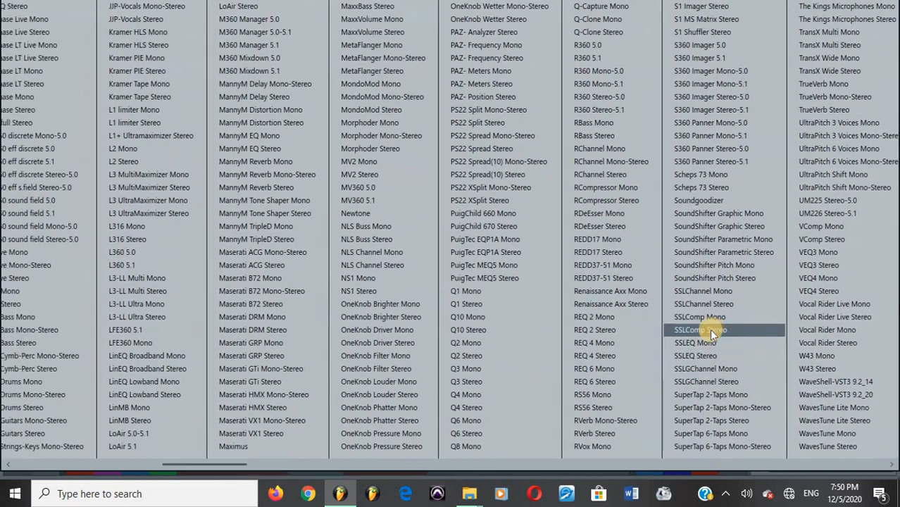
{"action": "left_click", "coordinate": [709, 330]}
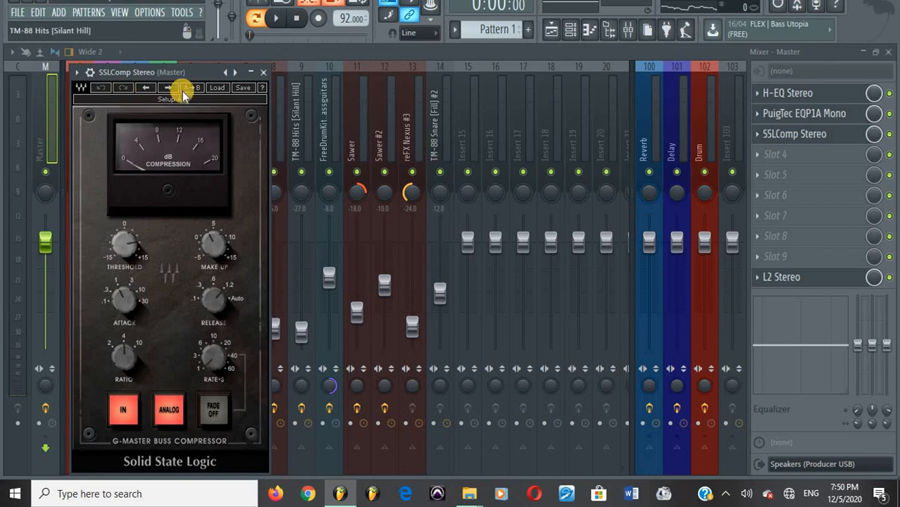
Step: Look through SSLComp's factory presets without loading one, and play Pattern 1 to examine the compression meter
{"action": "left_click", "coordinate": [215, 87]}
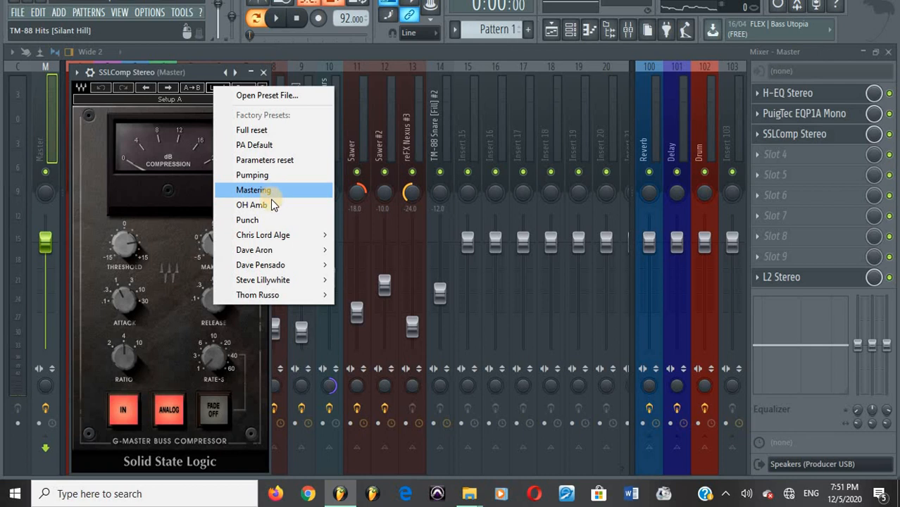
{"action": "left_click", "coordinate": [174, 226]}
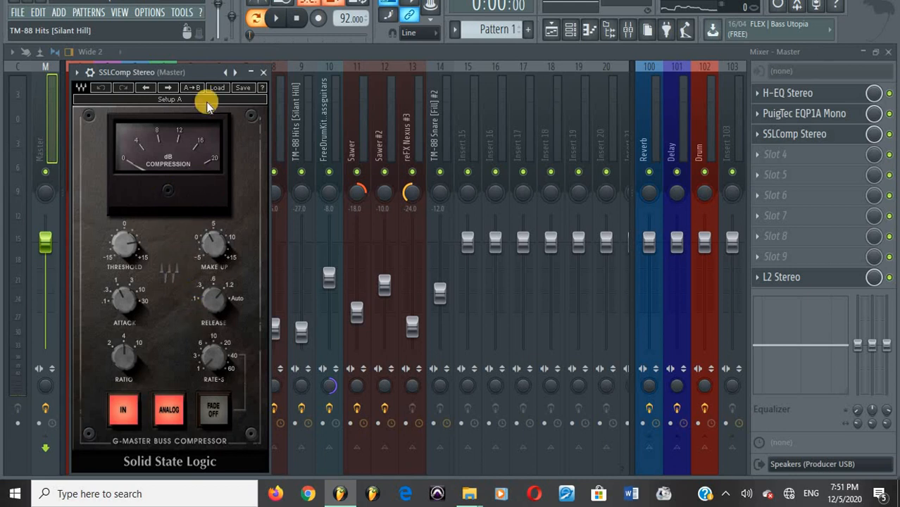
{"action": "left_click", "coordinate": [275, 19]}
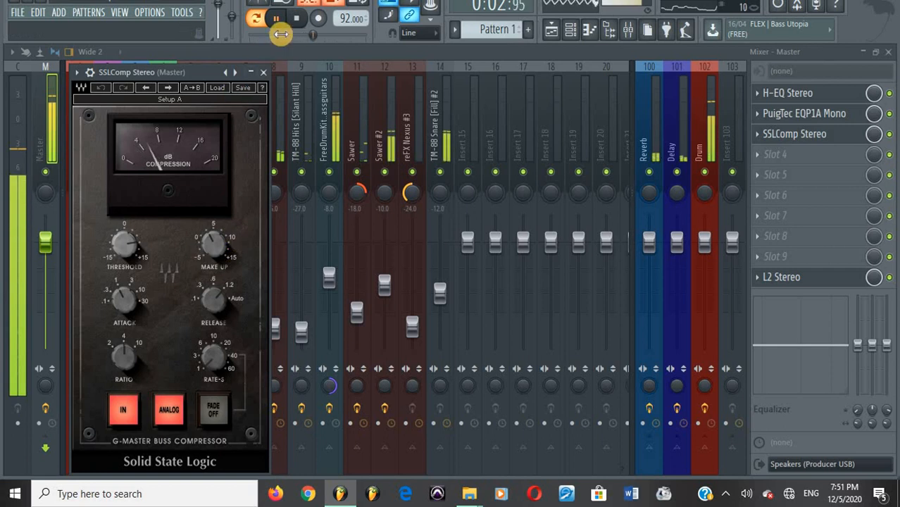
{"action": "left_click", "coordinate": [296, 19]}
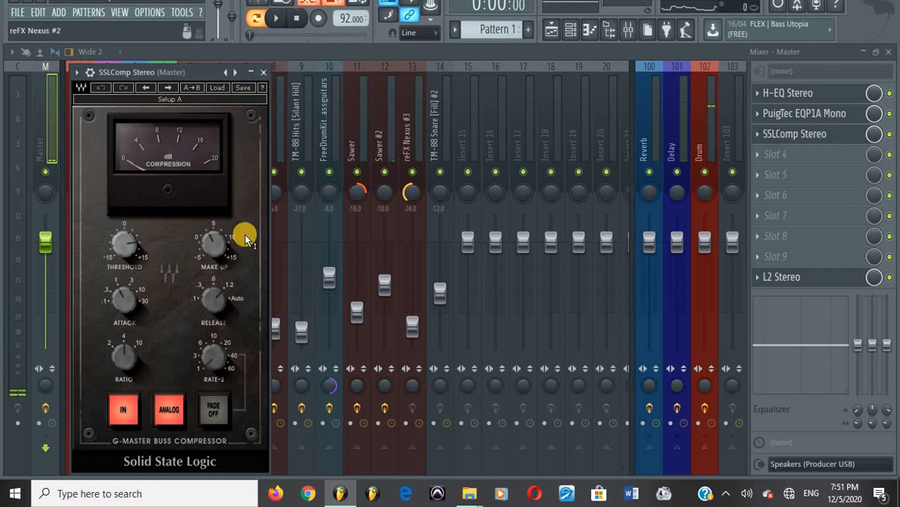
Step: Set SSLComp's attack to 30 ms and its release to Auto, and check the make-up and threshold values
{"action": "left_click_drag", "start_coordinate": [220, 355], "coordinate": [231, 401]}
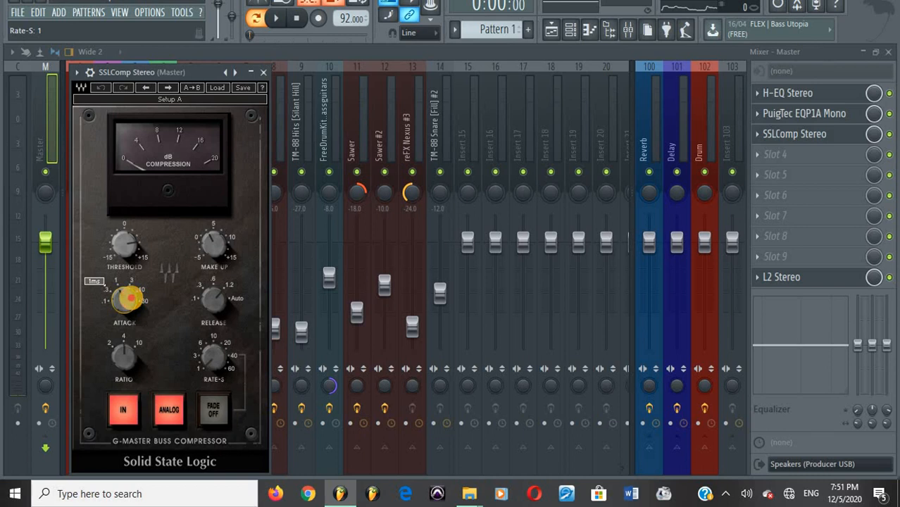
{"action": "left_click_drag", "start_coordinate": [130, 298], "coordinate": [131, 125]}
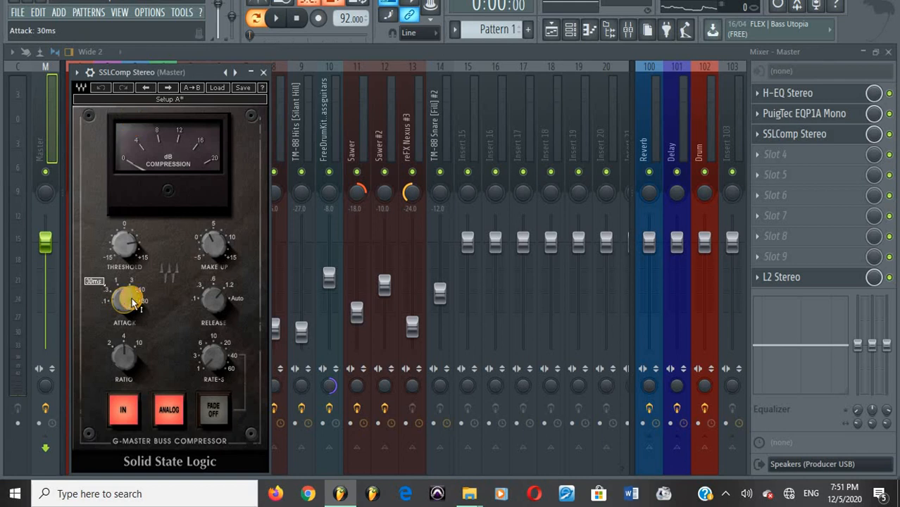
{"action": "mouse_move", "coordinate": [219, 310]}
{"action": "left_mouse_down"}
{"action": "mouse_move", "coordinate": [217, 177]}
{"action": "mouse_move", "coordinate": [214, 301]}
{"action": "left_mouse_up"}
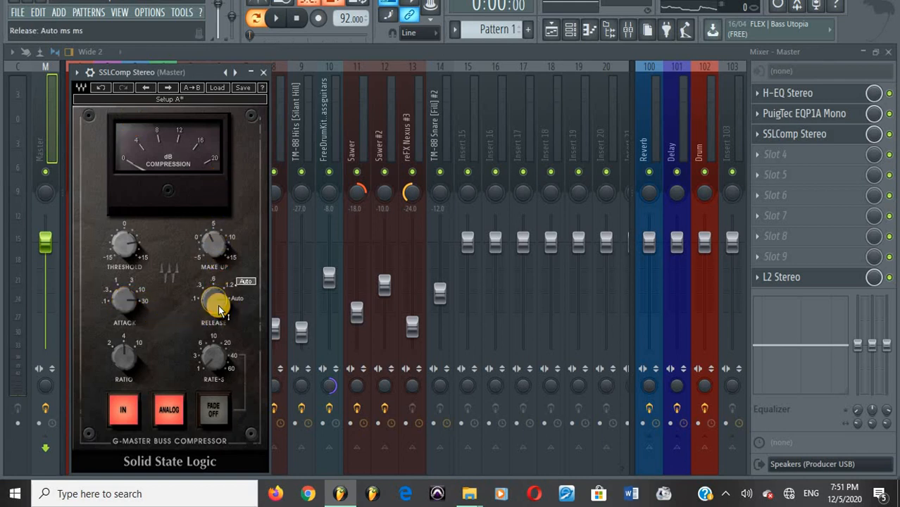
{"action": "left_click", "coordinate": [214, 244]}
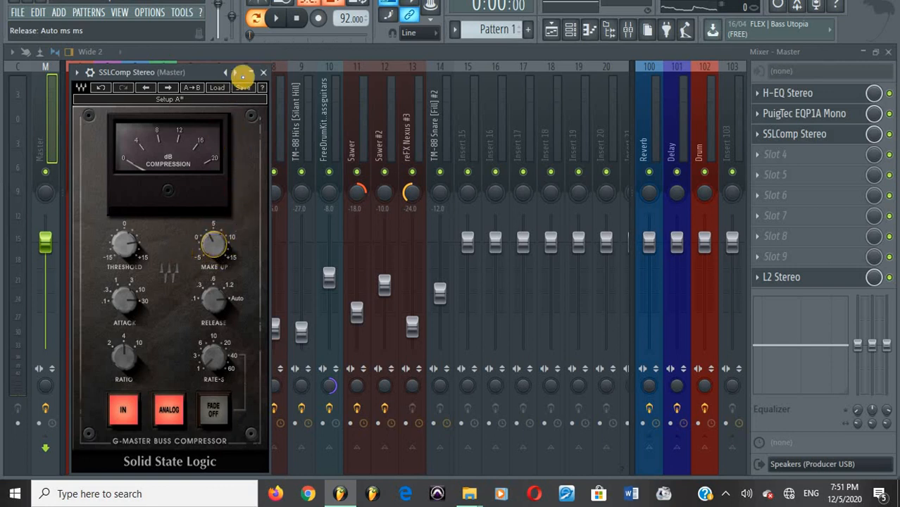
{"action": "left_click", "coordinate": [125, 246]}
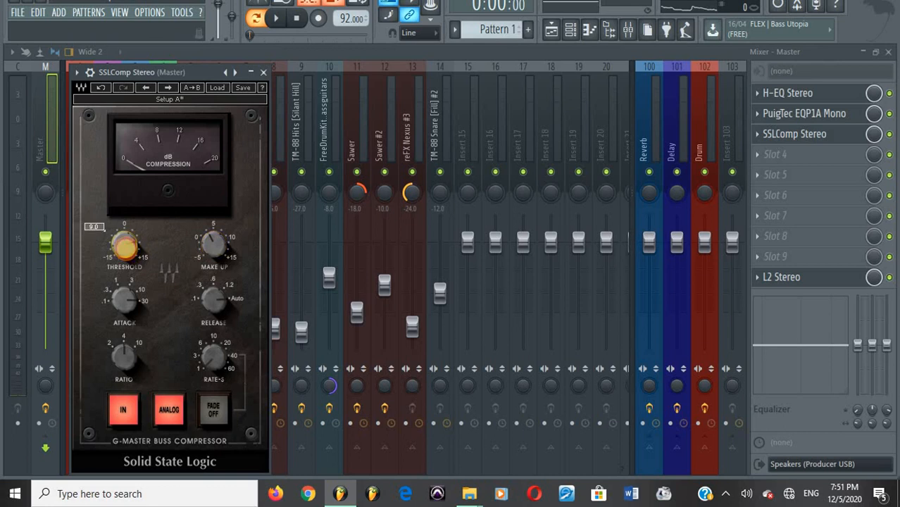
Step: Play Pattern 1 to audition the compression, switch off SSLComp's Analog mode, and stop playback
{"action": "left_click", "coordinate": [275, 18]}
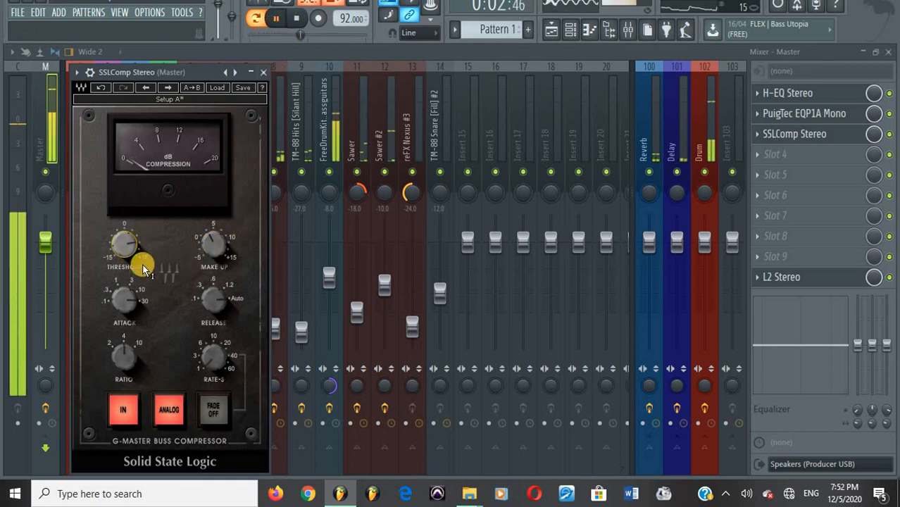
{"action": "mouse_move", "coordinate": [143, 265]}
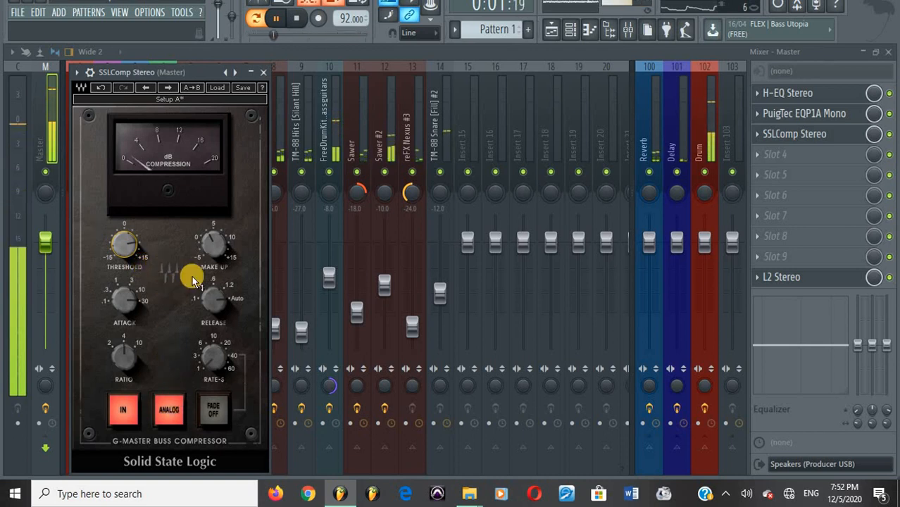
{"action": "left_click", "coordinate": [182, 412]}
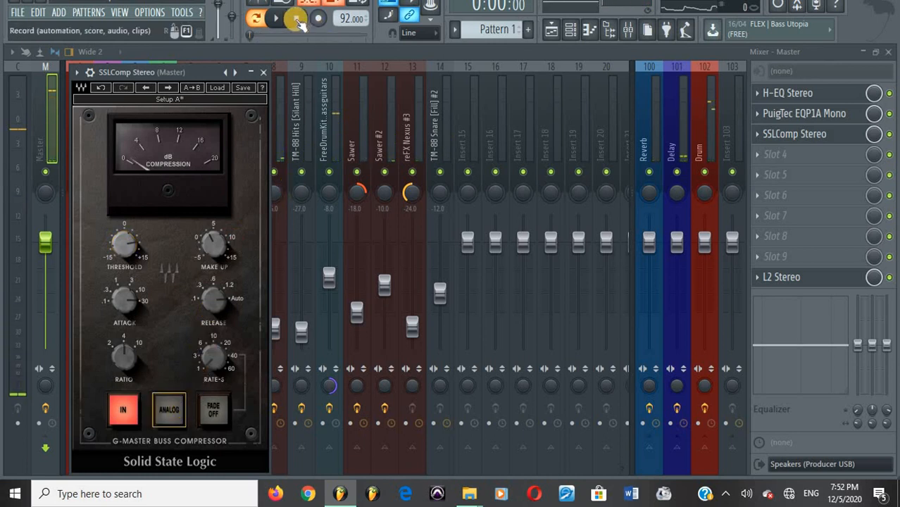
Step: While Pattern 1 plays, set SSLComp's threshold to 7.9 dB and its make-up gain to about 2.3 dB
{"action": "left_click", "coordinate": [277, 19]}
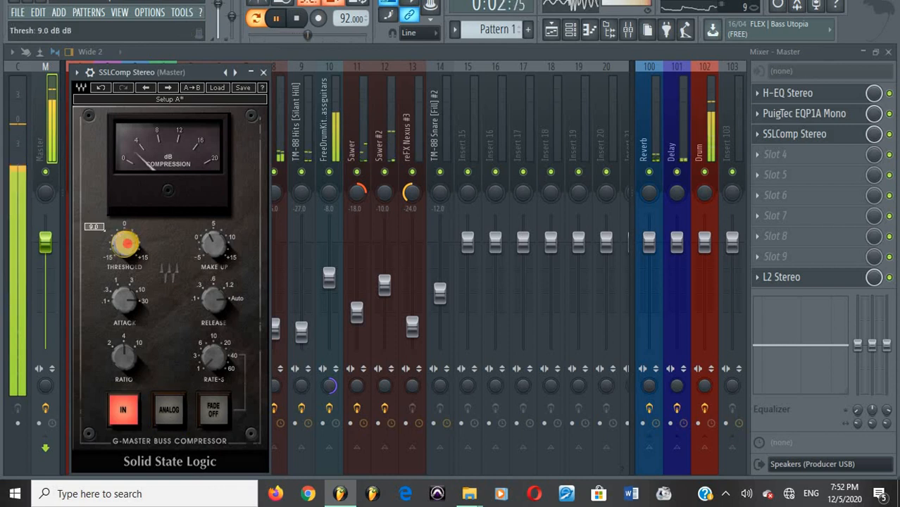
{"action": "mouse_move", "coordinate": [126, 243]}
{"action": "left_mouse_down"}
{"action": "mouse_move", "coordinate": [129, 165]}
{"action": "mouse_move", "coordinate": [131, 226]}
{"action": "left_mouse_up"}
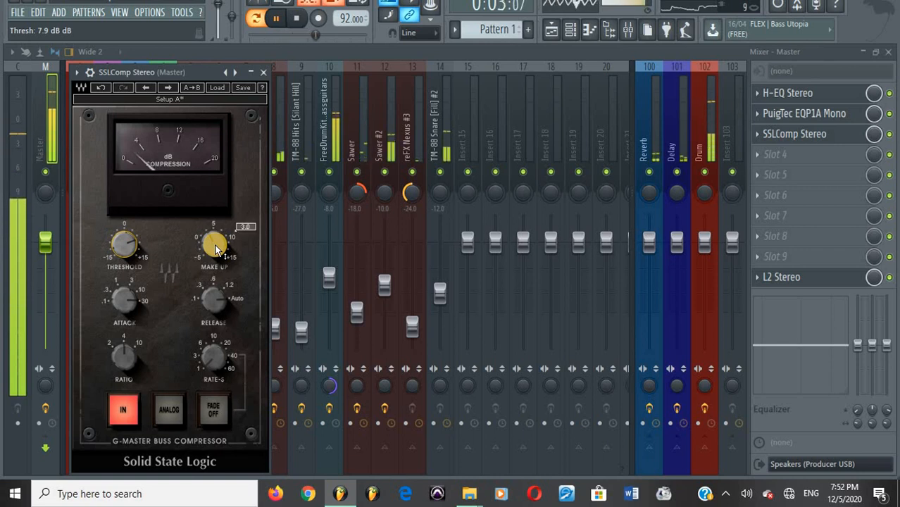
{"action": "left_click_drag", "start_coordinate": [212, 240], "coordinate": [209, 260]}
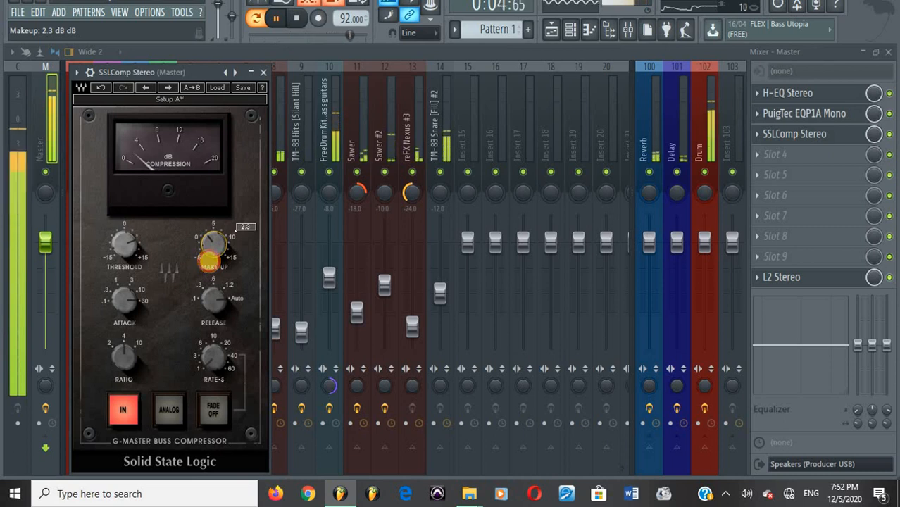
{"action": "left_click_drag", "start_coordinate": [208, 267], "coordinate": [207, 271]}
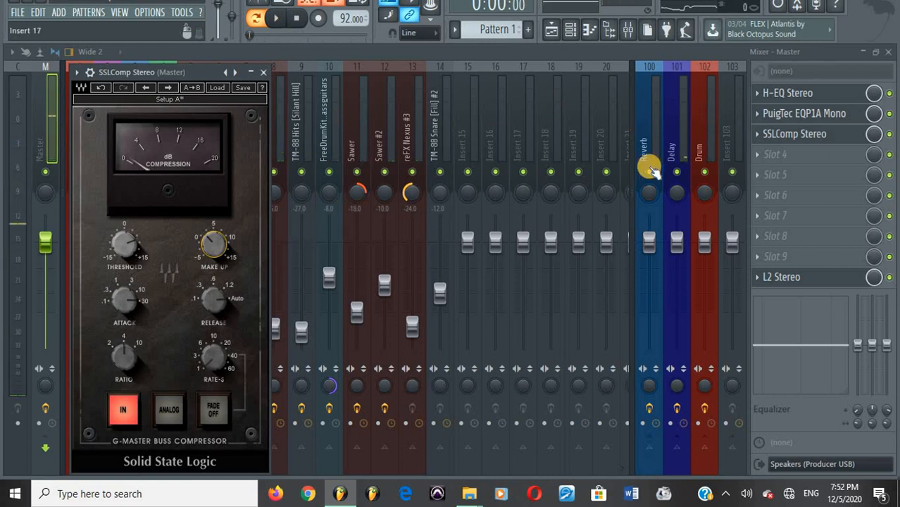
Step: Open the master track's L2 limiter and, while Pattern 1 plays, lower its linked threshold and output ceiling to -8.0 dB
{"action": "left_click", "coordinate": [803, 285]}
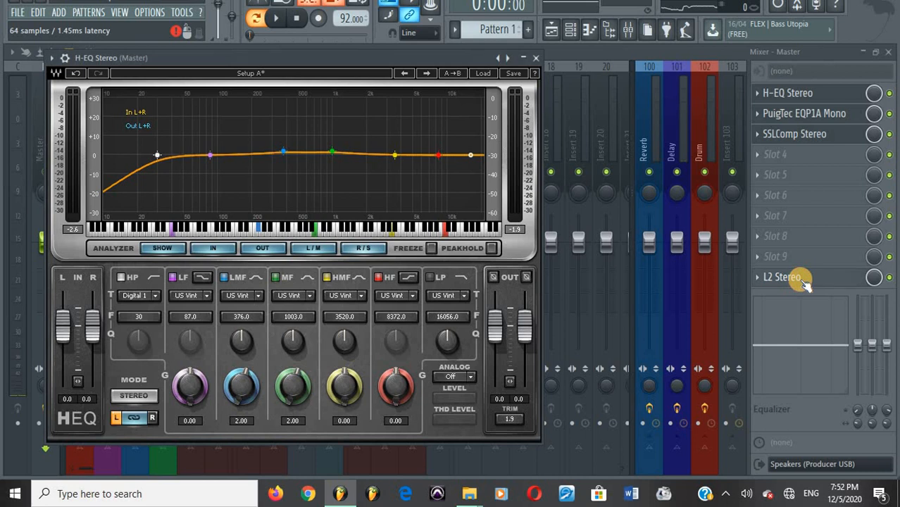
{"action": "left_click", "coordinate": [803, 279]}
{"action": "left_click", "coordinate": [379, 99]}
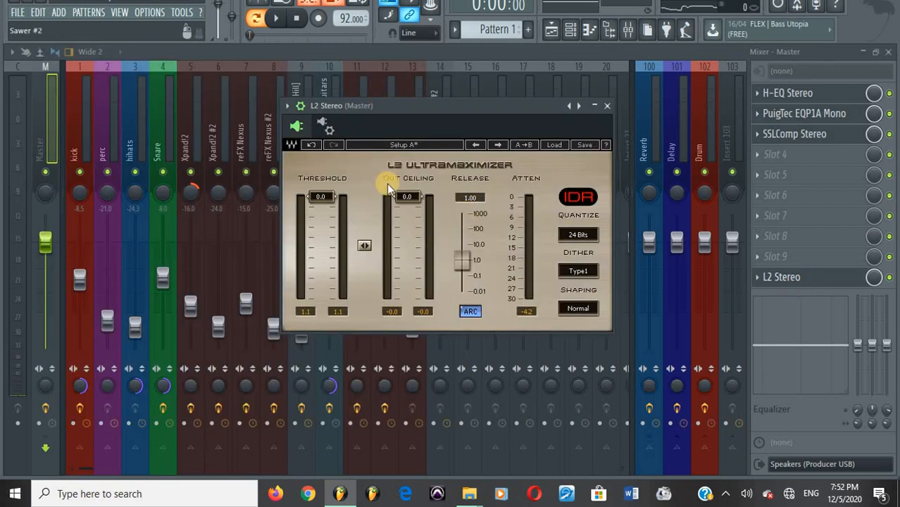
{"action": "left_click", "coordinate": [364, 245]}
{"action": "left_click", "coordinate": [363, 246]}
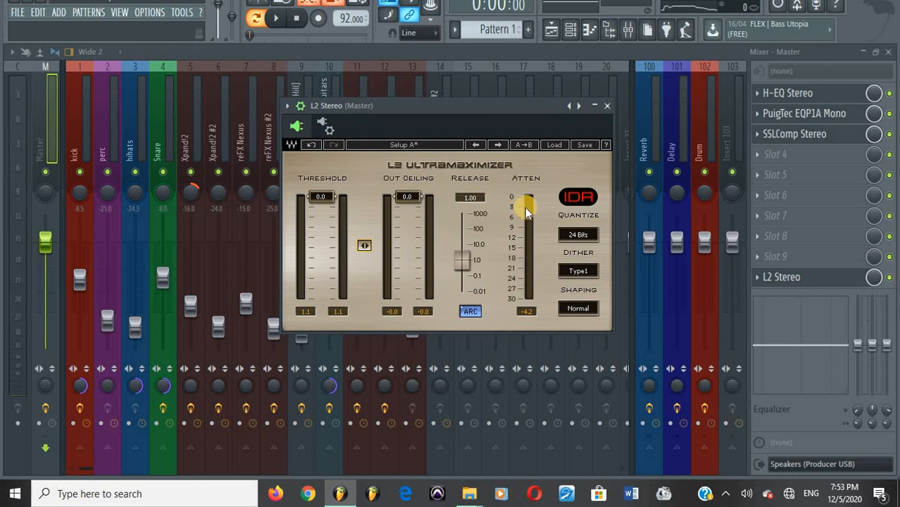
{"action": "left_click", "coordinate": [276, 18]}
{"action": "left_click_drag", "start_coordinate": [364, 246], "coordinate": [399, 208]}
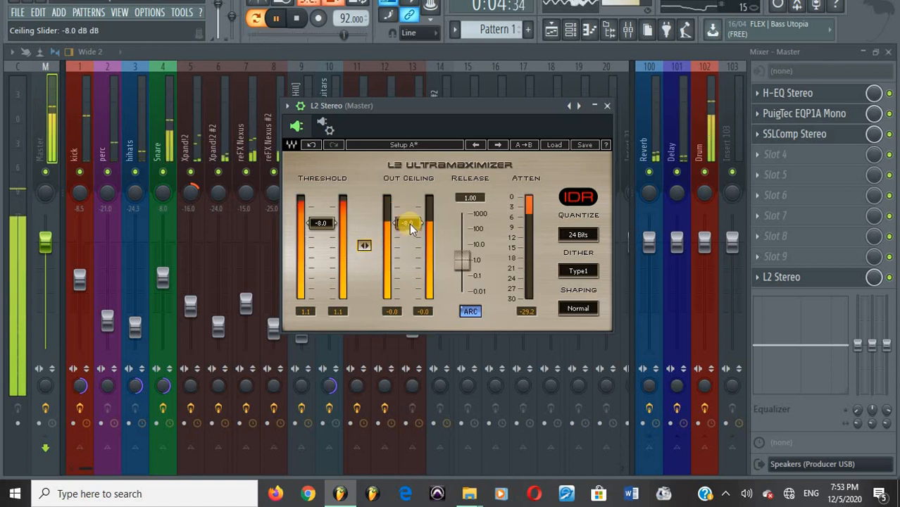
{"action": "key", "text": "space"}
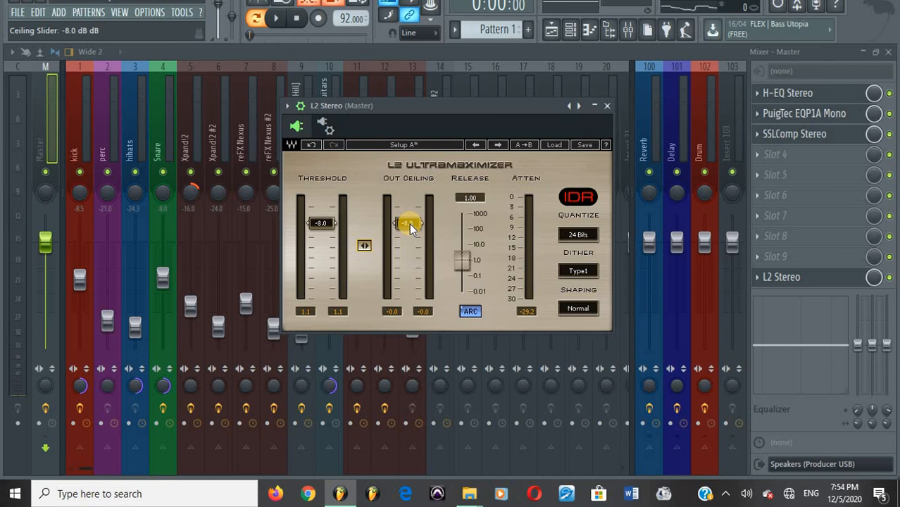
Step: Set L2's output ceiling to -0.2 dB and its threshold to -7.5 dB, playing Pattern 1 after each change
{"action": "left_click", "coordinate": [409, 224]}
{"action": "left_click_drag", "start_coordinate": [409, 224], "coordinate": [404, 113]}
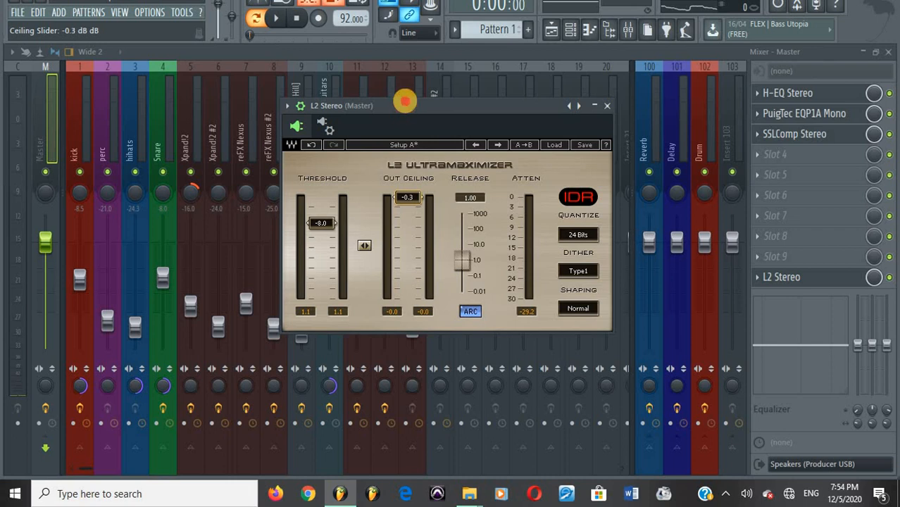
{"action": "left_click_drag", "start_coordinate": [404, 101], "coordinate": [405, 99]}
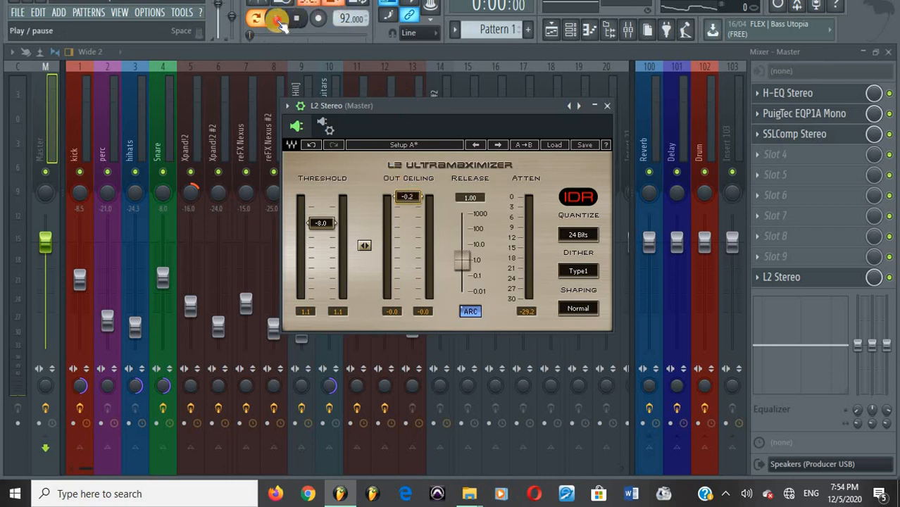
{"action": "left_click", "coordinate": [279, 23]}
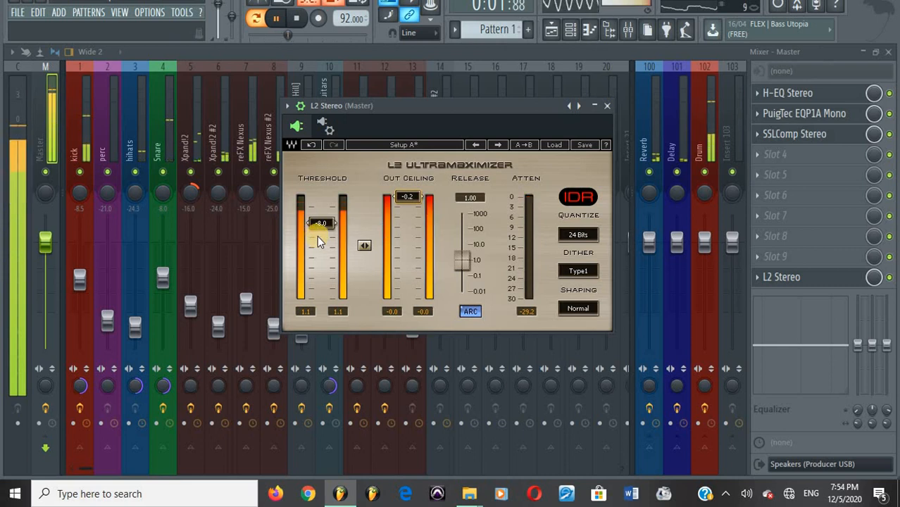
{"action": "key", "text": "space"}
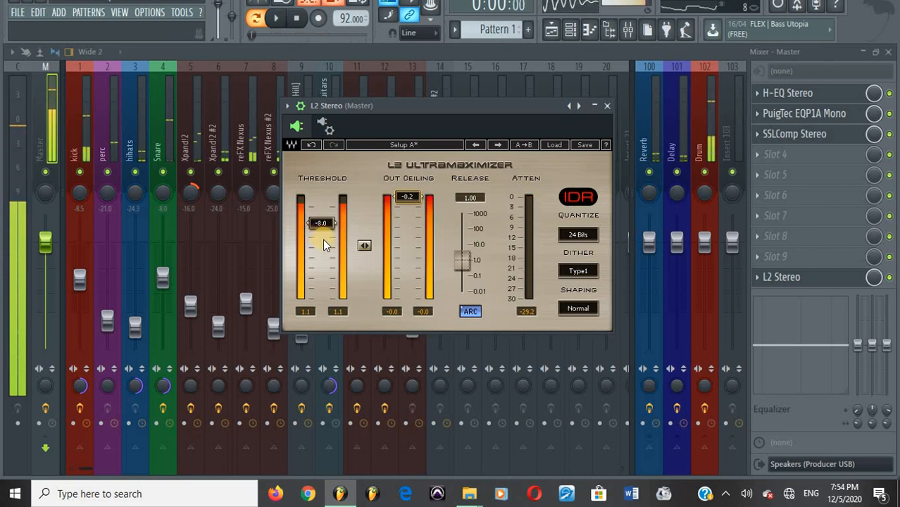
{"action": "left_click", "coordinate": [322, 224]}
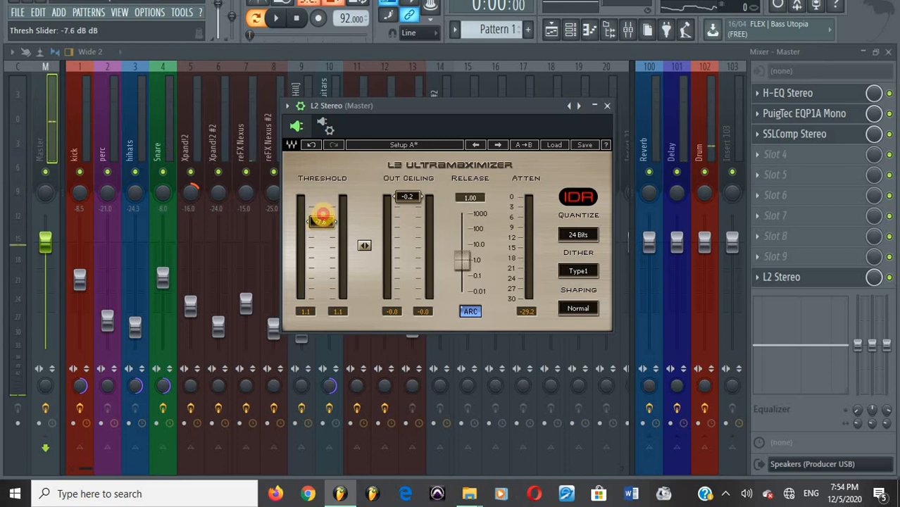
{"action": "left_click", "coordinate": [279, 21]}
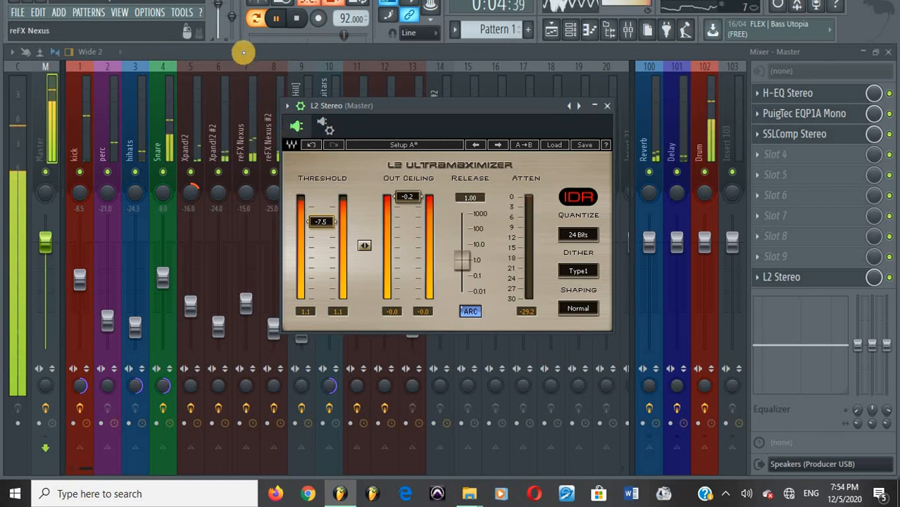
Step: Put away the L2 window, lower the Snare track's volume to -8.5 dB, and briefly solo reFX Nexus #3
{"action": "left_click", "coordinate": [241, 51]}
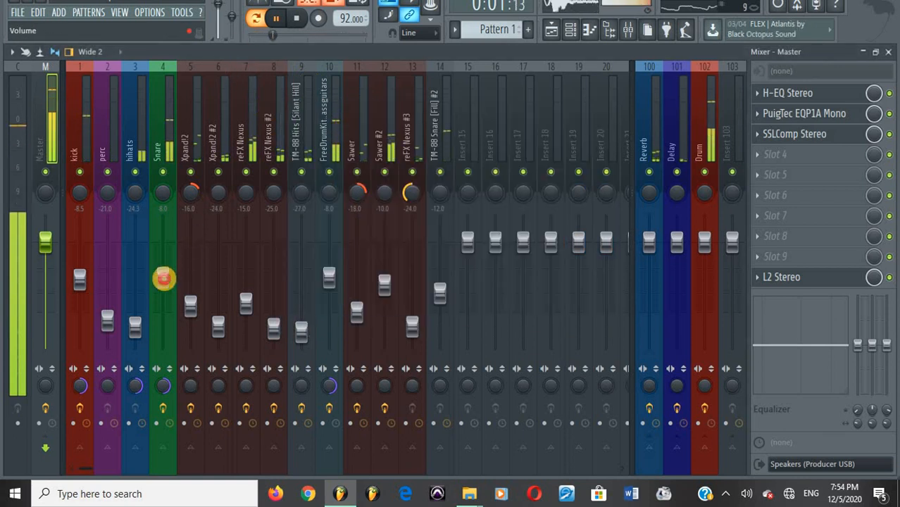
{"action": "left_click", "coordinate": [164, 280]}
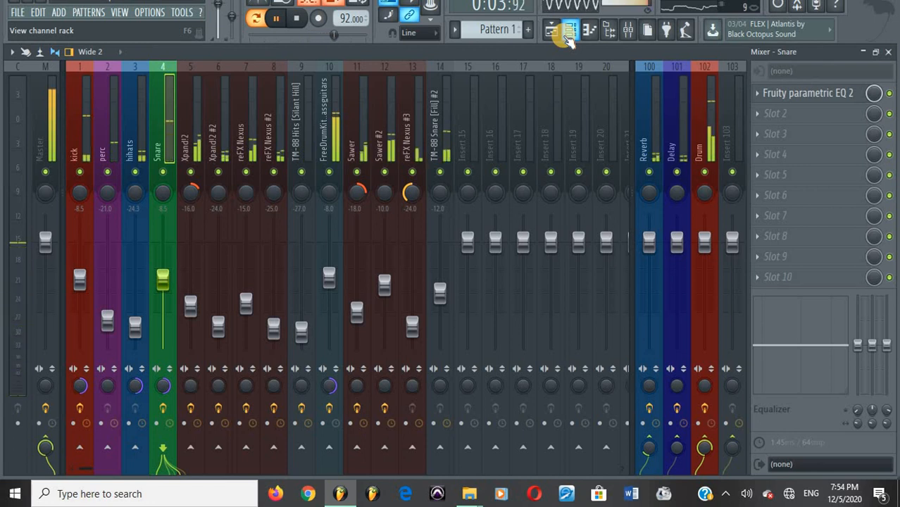
{"action": "right_click", "coordinate": [412, 171]}
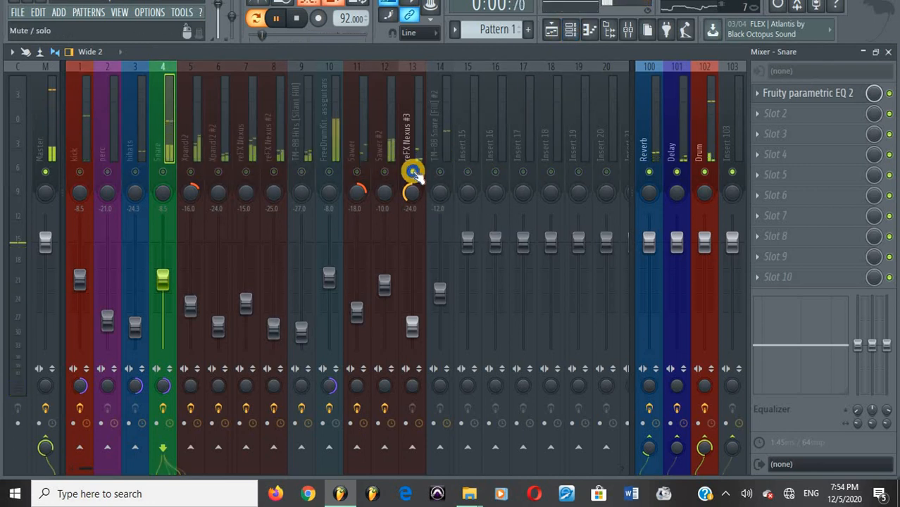
{"action": "right_click", "coordinate": [412, 171]}
Step: Solo the Sawer #2 track, lower its volume to -12.0 dB, and unsolo it
{"action": "right_click", "coordinate": [385, 172]}
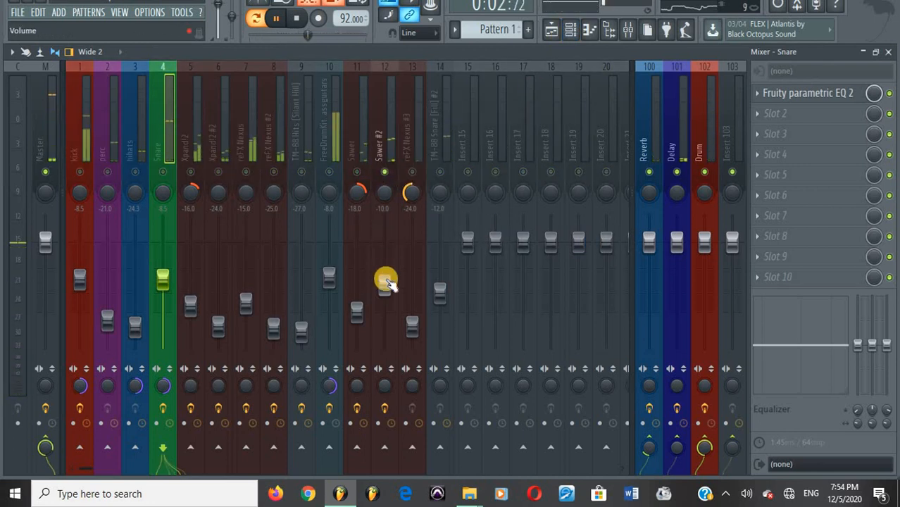
{"action": "left_click_drag", "start_coordinate": [385, 281], "coordinate": [387, 287]}
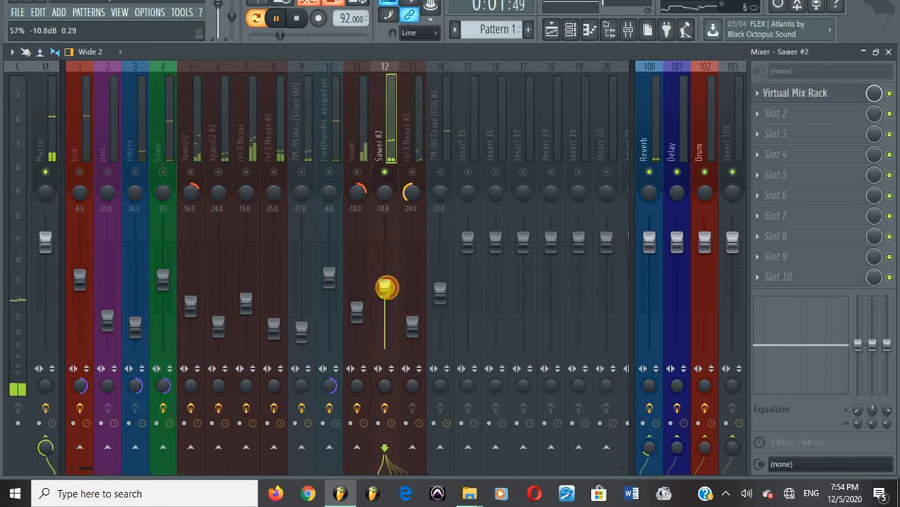
{"action": "left_click_drag", "start_coordinate": [389, 294], "coordinate": [386, 295]}
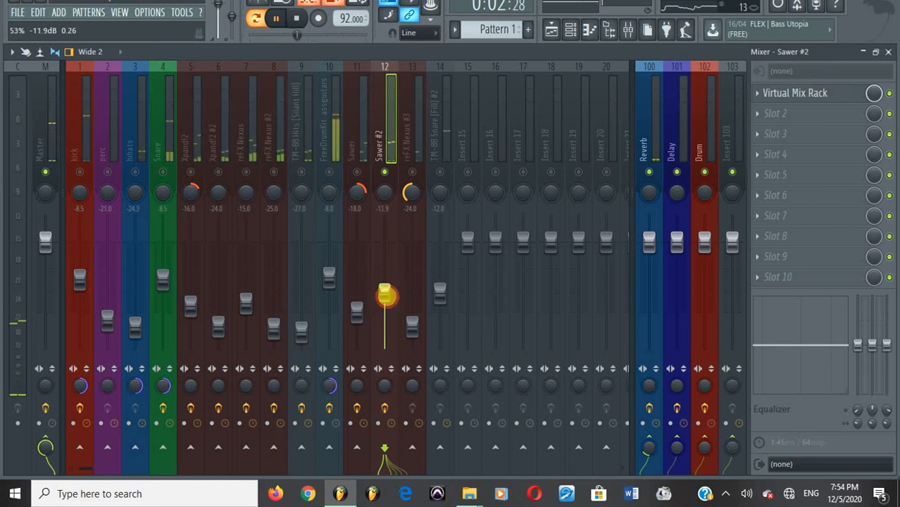
{"action": "right_click", "coordinate": [384, 171]}
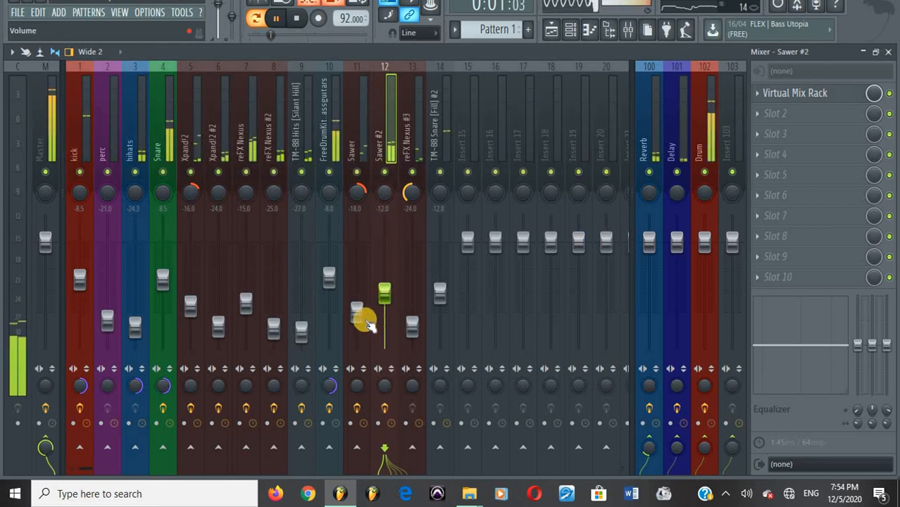
Step: Lower Sawer to -20.0 dB and TM-88 Snare [Fill] #2 to -15.0 dB, save the project, and stop playback
{"action": "left_click_drag", "start_coordinate": [364, 320], "coordinate": [366, 321]}
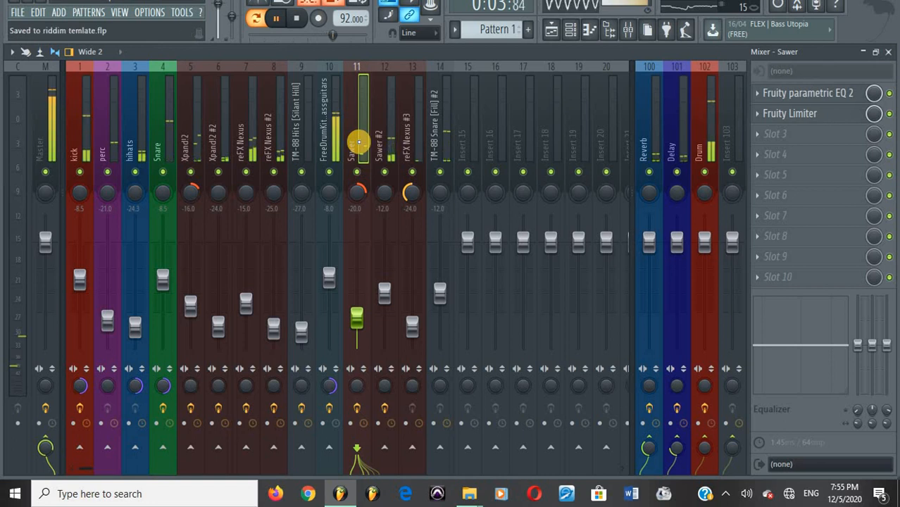
{"action": "left_click", "coordinate": [440, 299]}
{"action": "mouse_move", "coordinate": [442, 301]}
{"action": "left_mouse_down"}
{"action": "mouse_move", "coordinate": [446, 317]}
{"action": "mouse_move", "coordinate": [443, 298]}
{"action": "left_mouse_up"}
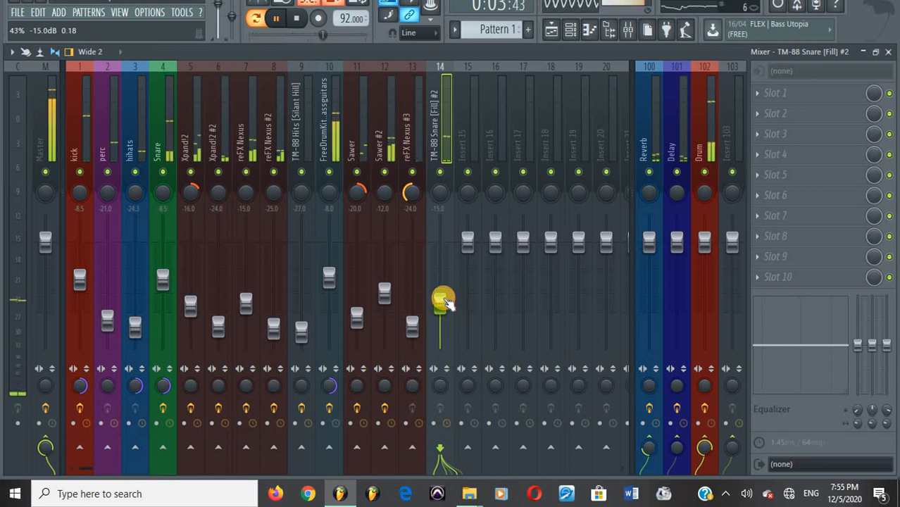
{"action": "key", "text": "ctrl+s"}
{"action": "key", "text": "space"}
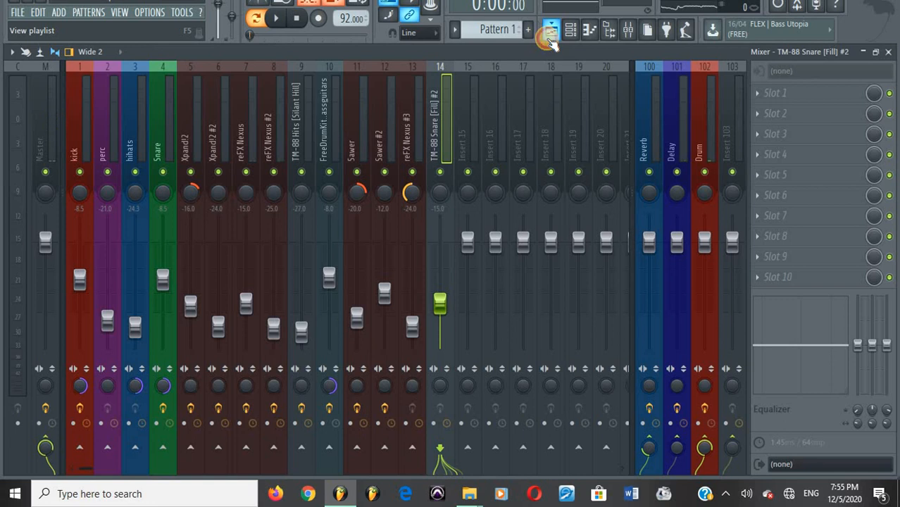
Step: Place Pattern 1 at the start of Track 1 in the playlist and split it by channel
{"action": "left_click", "coordinate": [551, 30]}
{"action": "left_click", "coordinate": [100, 114]}
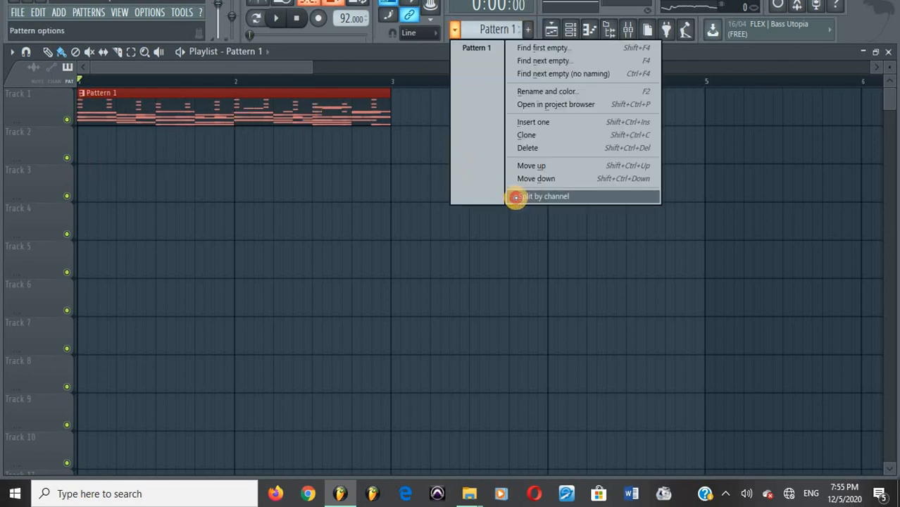
{"action": "left_click", "coordinate": [516, 196]}
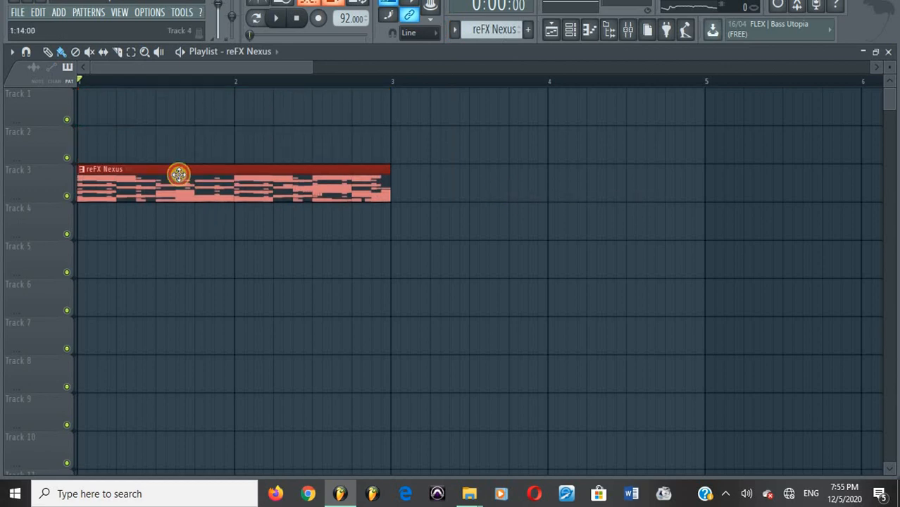
Step: Move the reFX Nexus, reFX Nexus #2 and reFX Nexus #3 clips from the stack to Tracks 1, 2 and 4
{"action": "left_click_drag", "start_coordinate": [109, 111], "coordinate": [103, 113]}
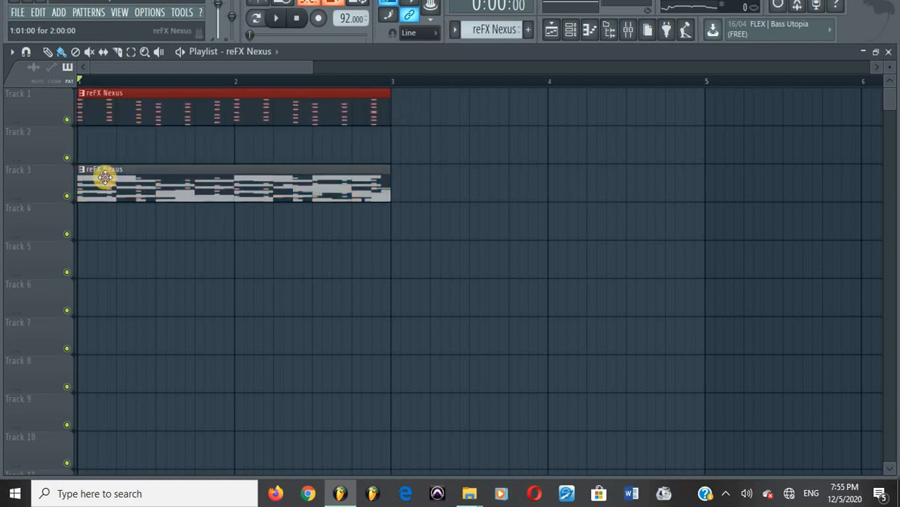
{"action": "left_click", "coordinate": [107, 144]}
{"action": "right_click", "coordinate": [124, 152]}
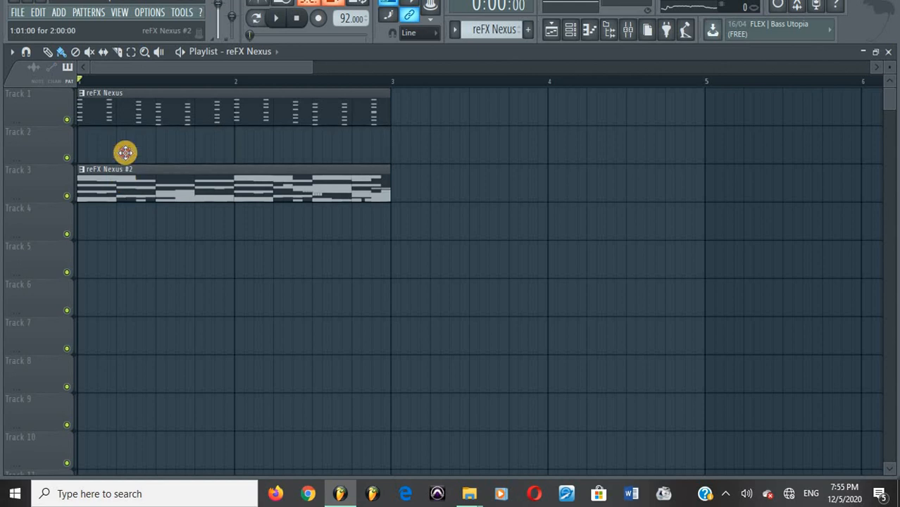
{"action": "left_click", "coordinate": [125, 153]}
{"action": "left_click", "coordinate": [124, 224]}
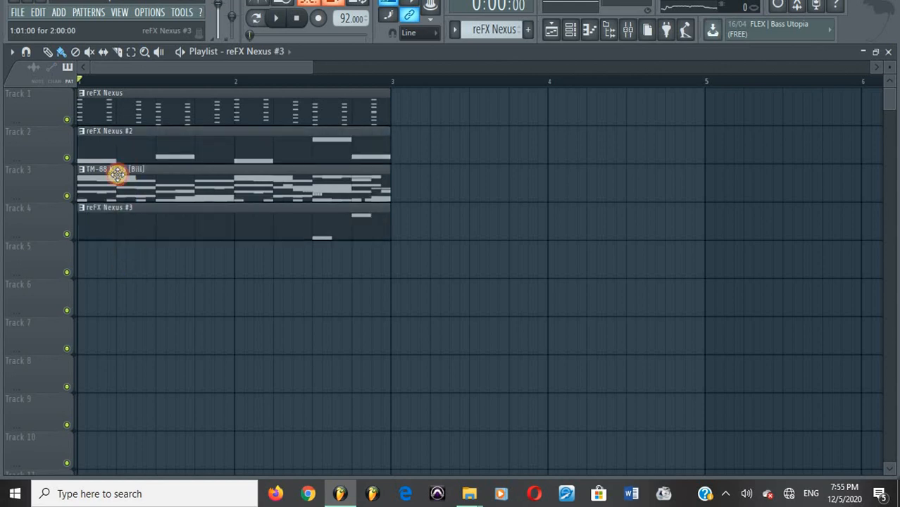
Step: Spread the TM-88 kick, Snare [Chill], BIGWHITE HI-HAT 4, Snare [Fill] and Snare [Fill] #2 clips in order over Tracks 5 to 9
{"action": "left_click", "coordinate": [117, 262]}
{"action": "left_click", "coordinate": [117, 346]}
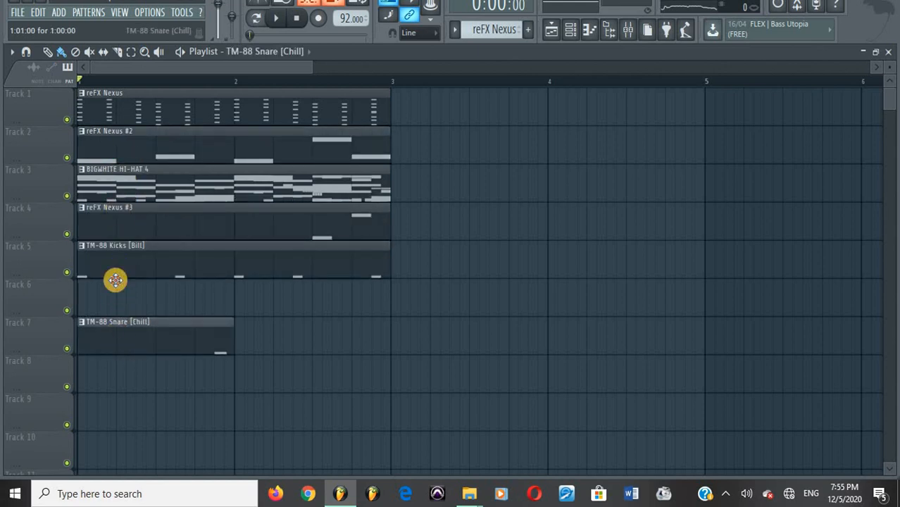
{"action": "left_click_drag", "start_coordinate": [115, 280], "coordinate": [117, 276]}
{"action": "left_click_drag", "start_coordinate": [120, 200], "coordinate": [118, 330]}
{"action": "left_click_drag", "start_coordinate": [124, 376], "coordinate": [110, 413]}
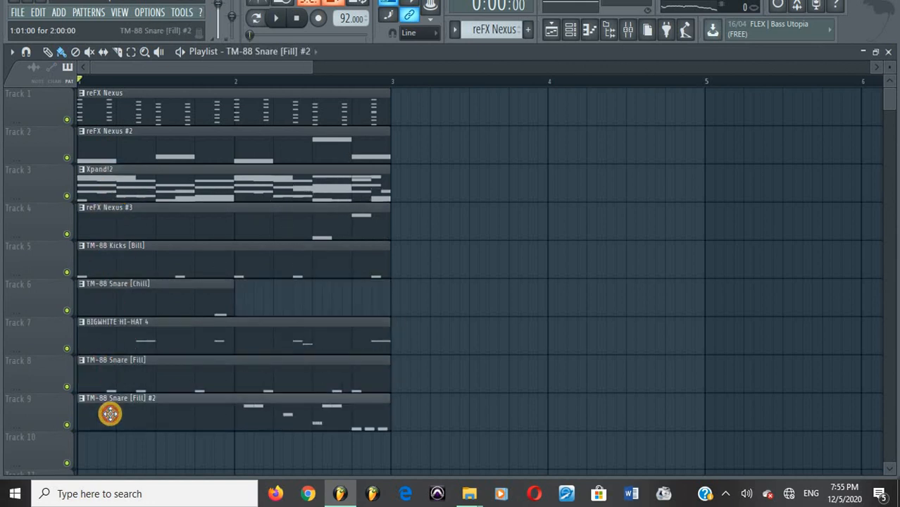
Step: Move Xpand!2, Xpand!2 #2, TM-88 Hits, 241-Bassguitars and Sawer in order to Tracks 10 to 14, leaving Sawer #2 on Track 3
{"action": "left_click_drag", "start_coordinate": [112, 188], "coordinate": [116, 460]}
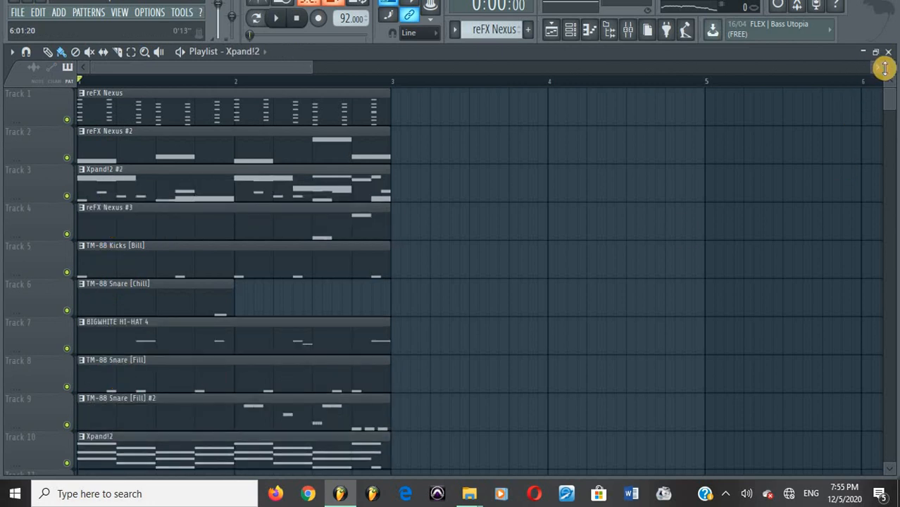
{"action": "left_click_drag", "start_coordinate": [884, 68], "coordinate": [884, 63]}
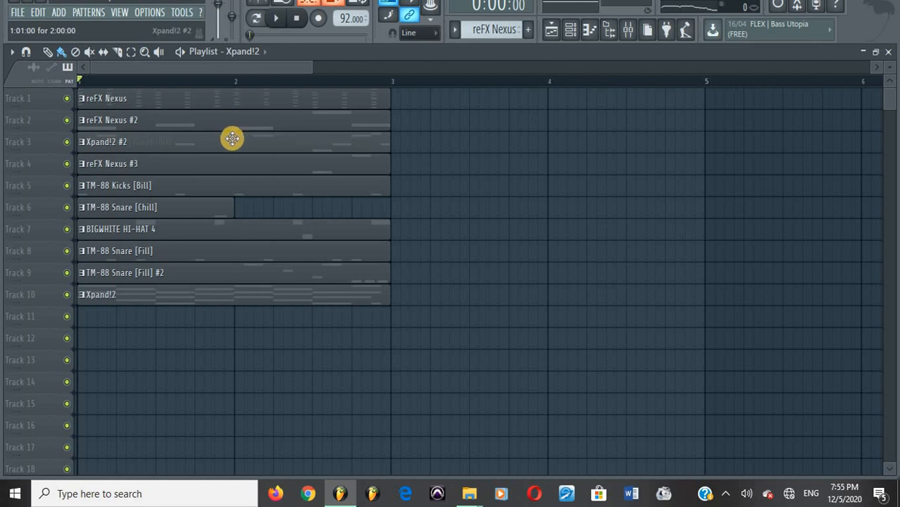
{"action": "left_click_drag", "start_coordinate": [233, 138], "coordinate": [205, 331]}
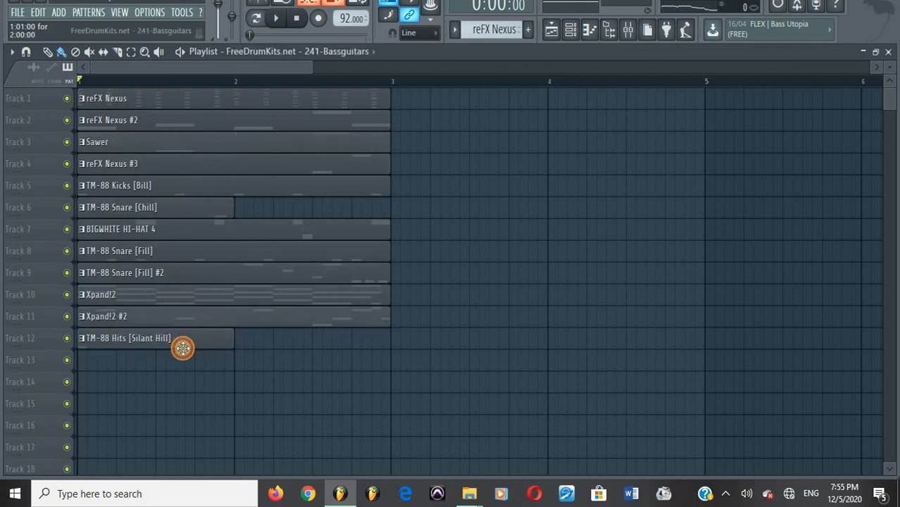
{"action": "left_click_drag", "start_coordinate": [179, 367], "coordinate": [181, 363]}
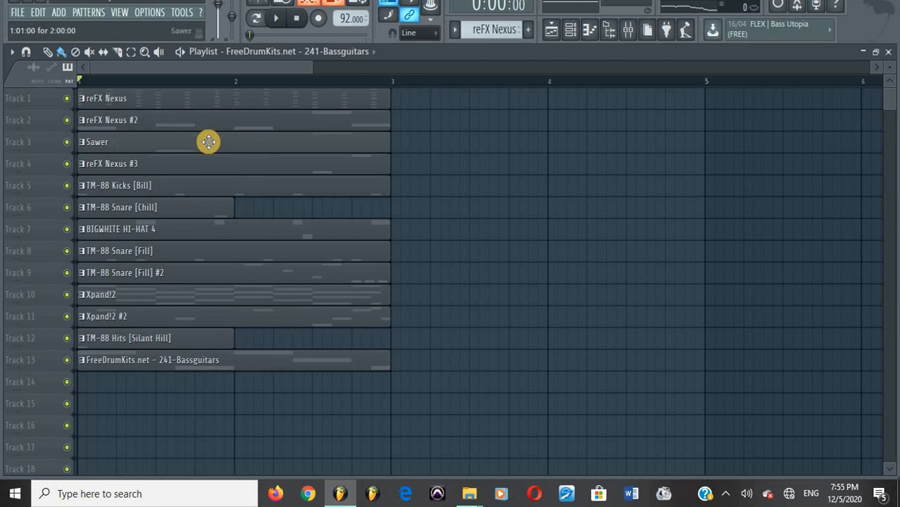
{"action": "left_click", "coordinate": [192, 389]}
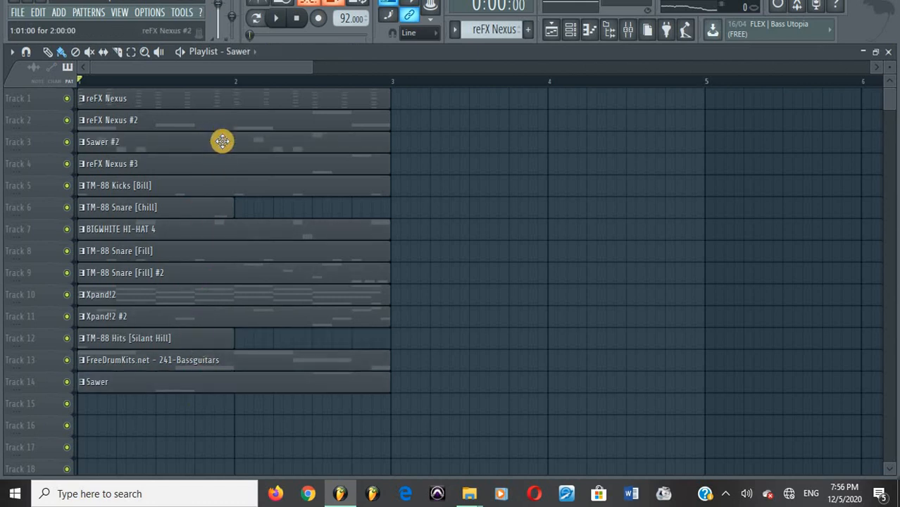
{"action": "left_click_drag", "start_coordinate": [222, 142], "coordinate": [202, 123]}
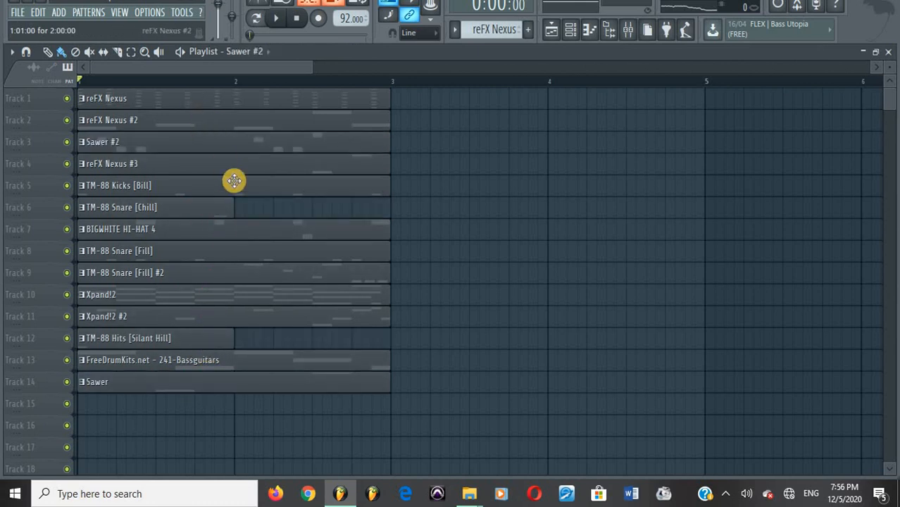
{"action": "left_click", "coordinate": [241, 162]}
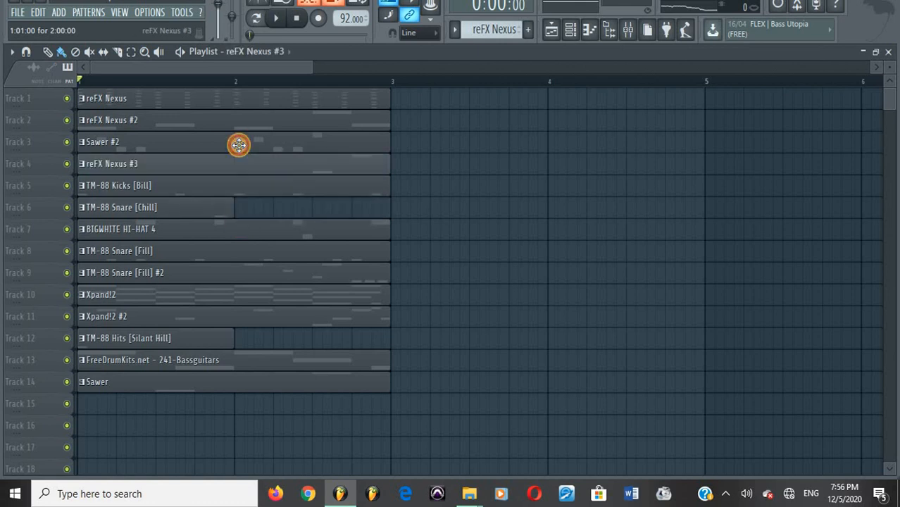
Step: Duplicate all clips from bar 1 to bar 3, and delete the bar 1 TM-88 Snare [Fill] #2 clip
{"action": "key", "text": "ctrl+a"}
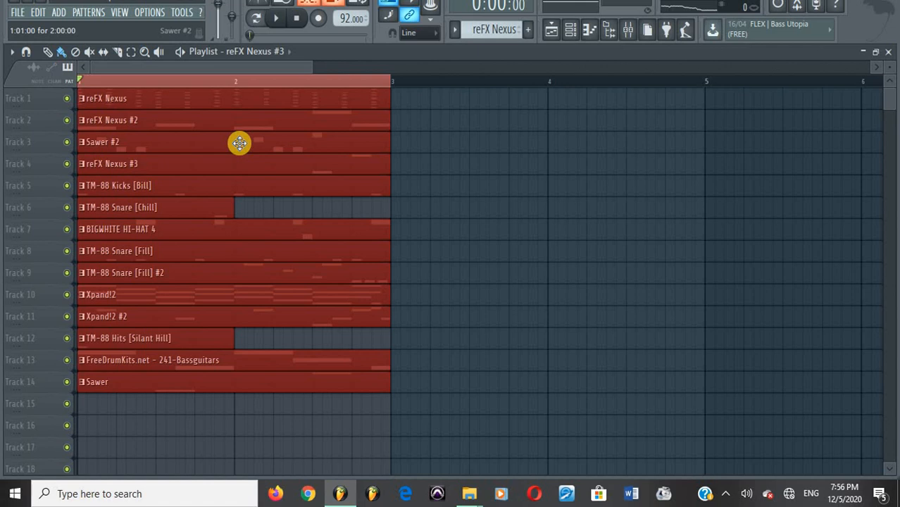
{"action": "left_click_drag", "start_coordinate": [239, 142], "coordinate": [550, 141]}
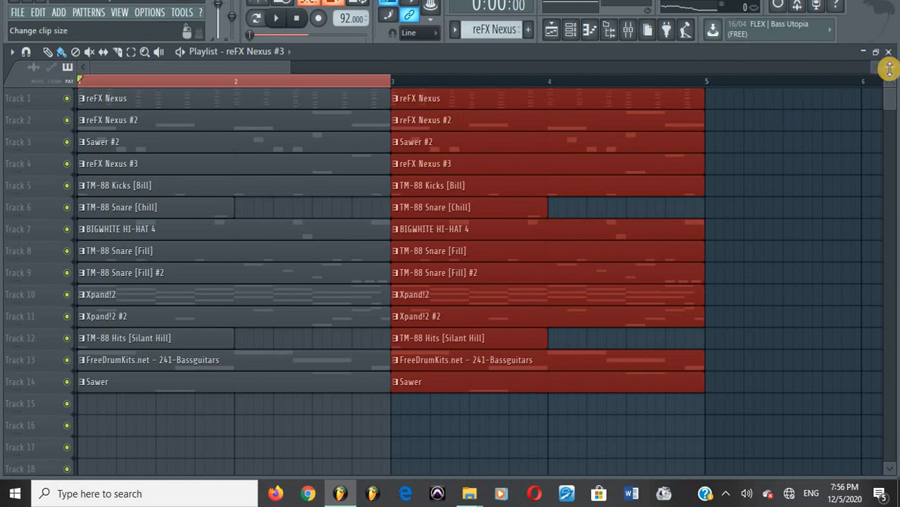
{"action": "left_click_drag", "start_coordinate": [889, 69], "coordinate": [30, 67]}
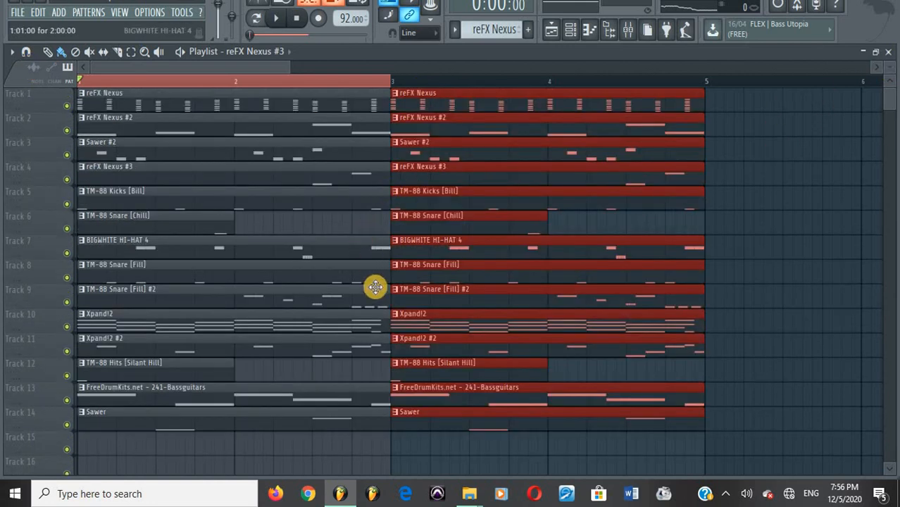
{"action": "right_click", "coordinate": [292, 301]}
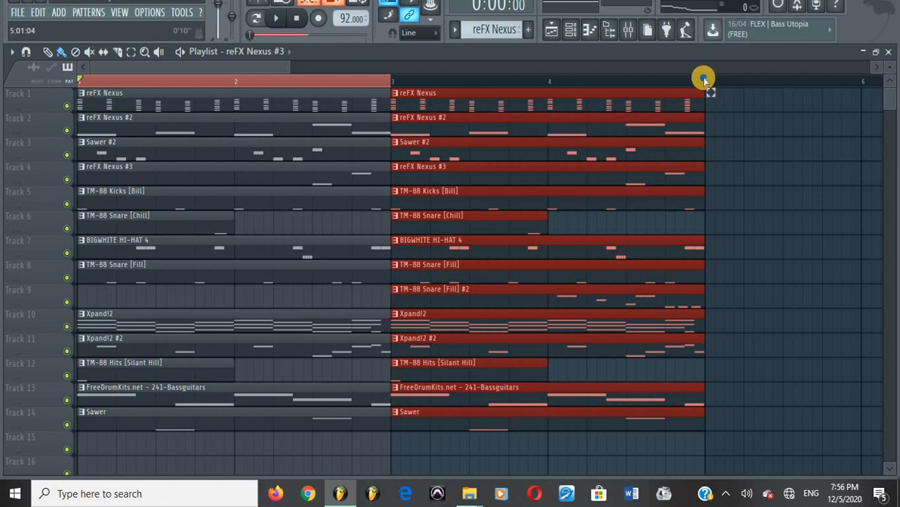
Step: Duplicate the whole four-bar arrangement on all tracks so the copy starts at bar 5
{"action": "key", "text": "ctrl+a"}
{"action": "key", "text": "space"}
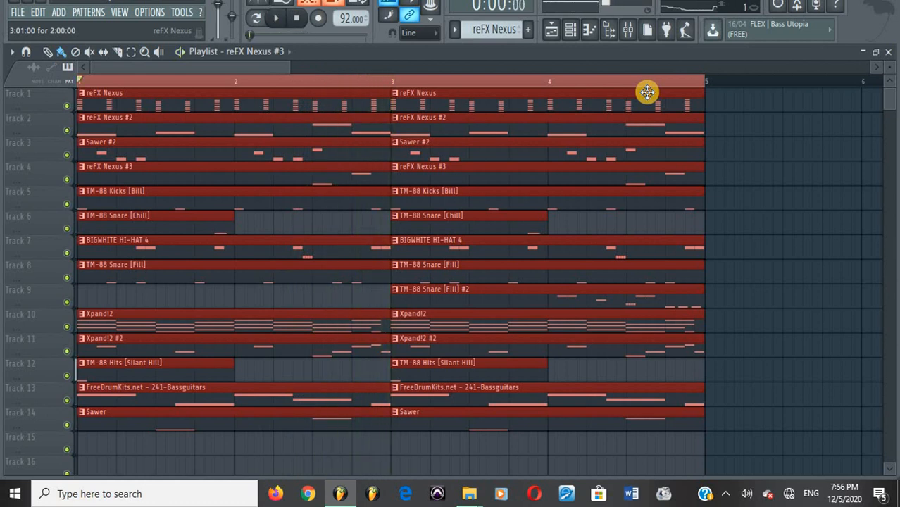
{"action": "left_click_drag", "start_coordinate": [462, 100], "coordinate": [471, 100]}
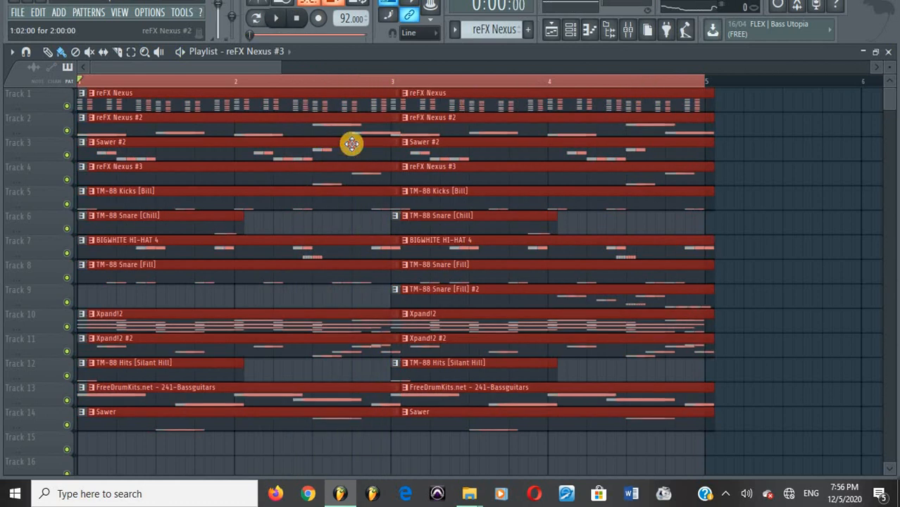
{"action": "left_click_drag", "start_coordinate": [352, 144], "coordinate": [846, 112]}
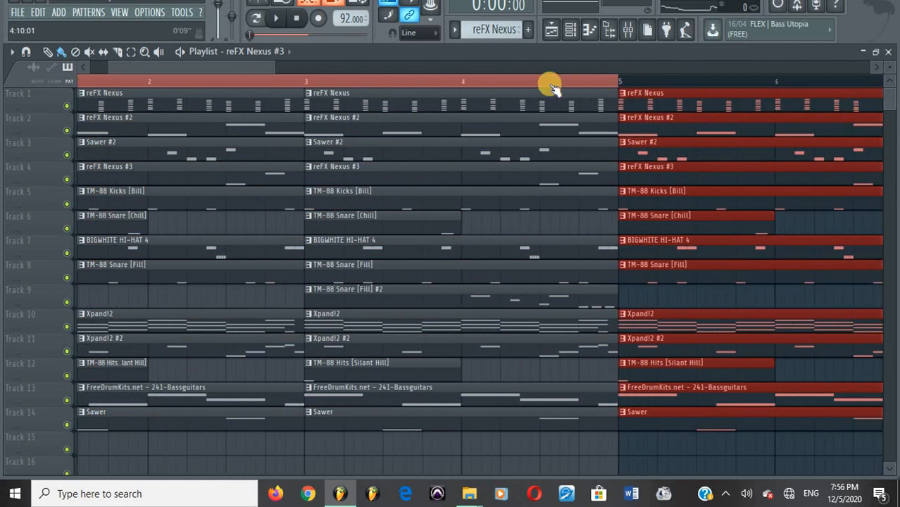
{"action": "scroll", "coordinate": [553, 86], "scroll_direction": "down", "scroll_amount": 4}
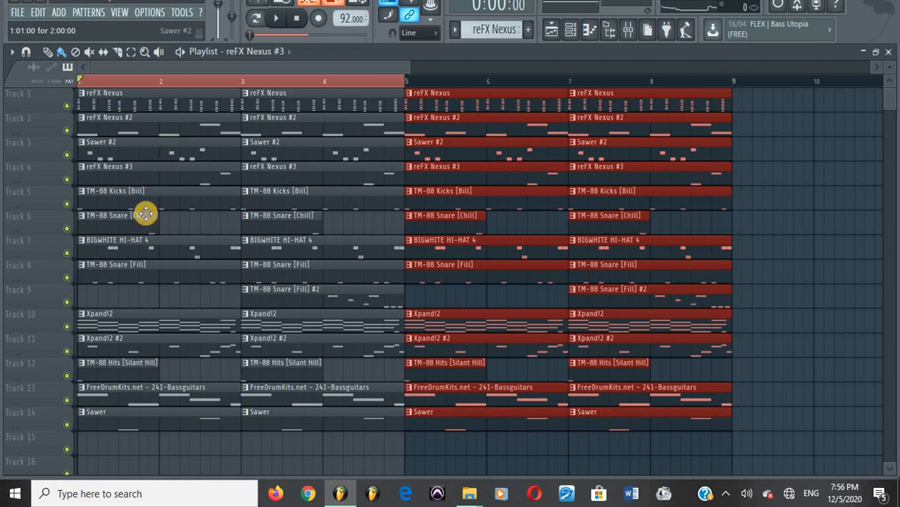
Step: Mute every playlist track except Track 1 (reFX Nexus) and Track 10 (Xpand!2)
{"action": "left_click", "coordinate": [67, 204]}
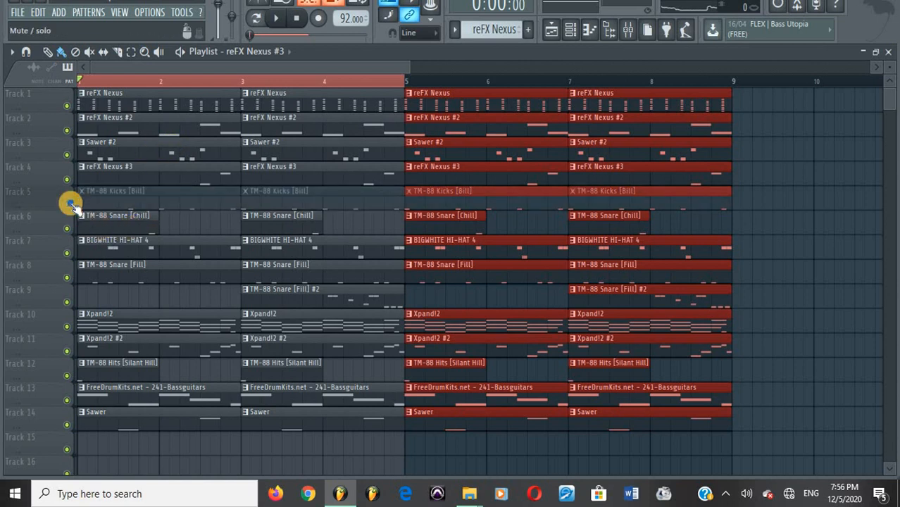
{"action": "left_click", "coordinate": [69, 204]}
{"action": "right_click", "coordinate": [71, 204]}
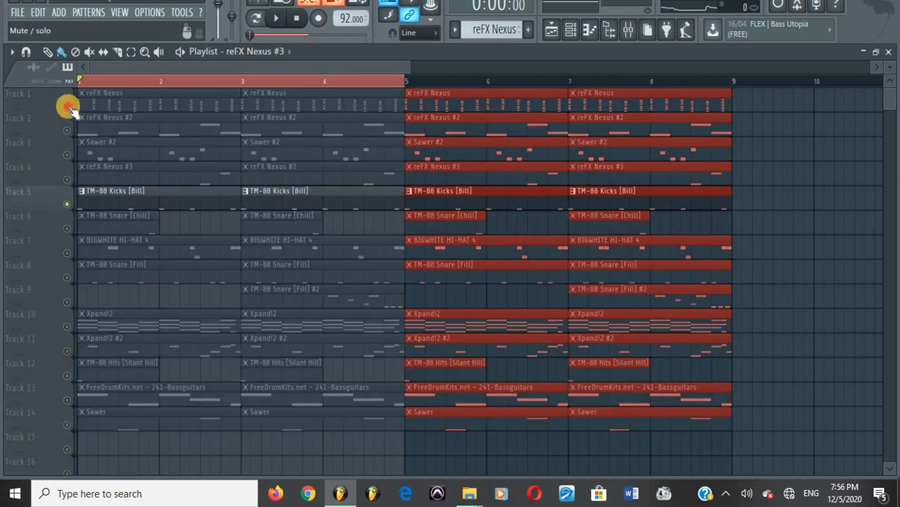
{"action": "left_click", "coordinate": [68, 106]}
{"action": "left_click", "coordinate": [69, 204]}
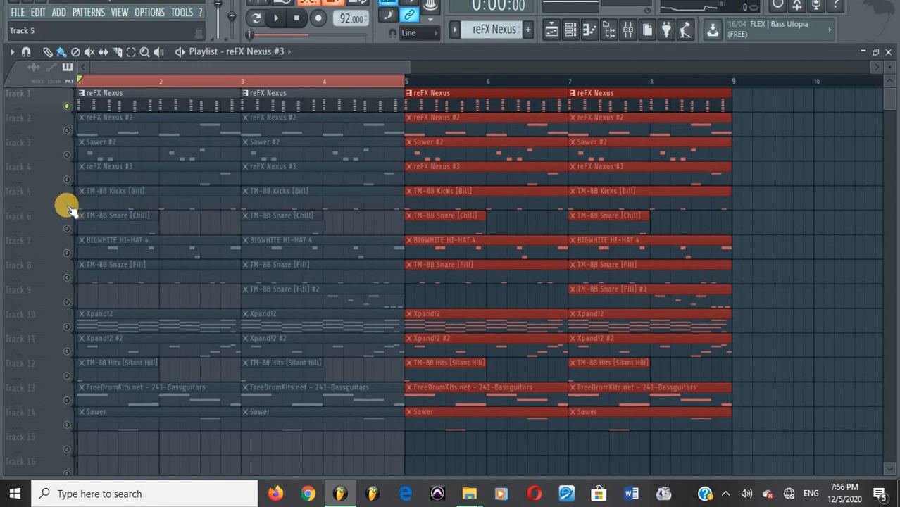
{"action": "left_click", "coordinate": [68, 326]}
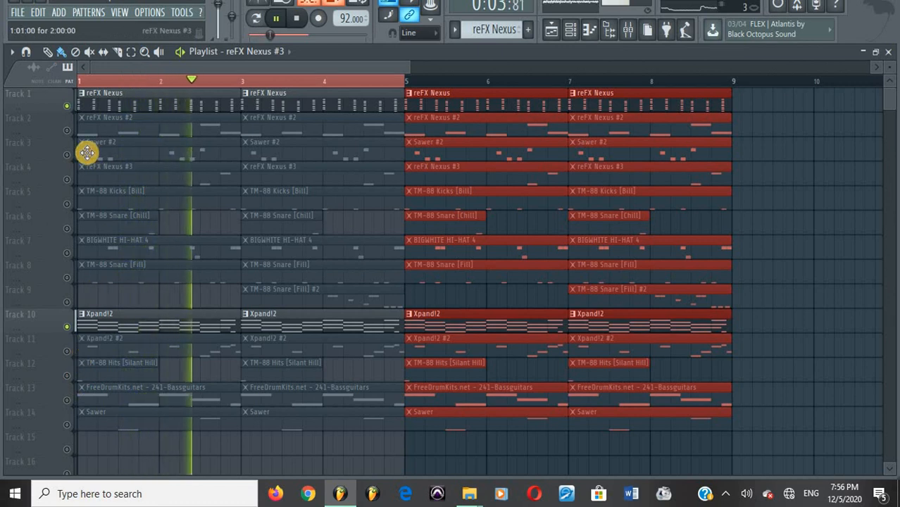
Step: Unmute Track 2 and delete the bar 1 clips of reFX Nexus #2, BIGWHITE HI-HAT 4 and TM-88 Kicks [Bill]
{"action": "left_click", "coordinate": [67, 131]}
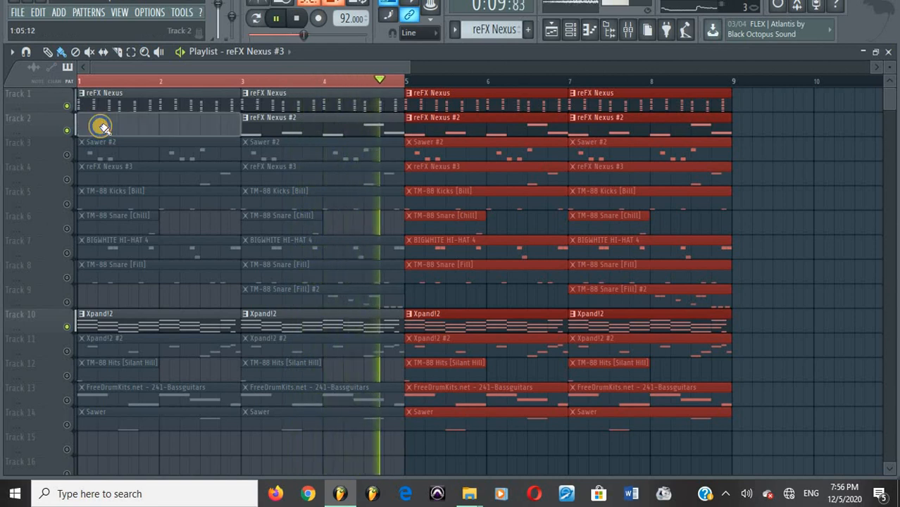
{"action": "right_click", "coordinate": [102, 129]}
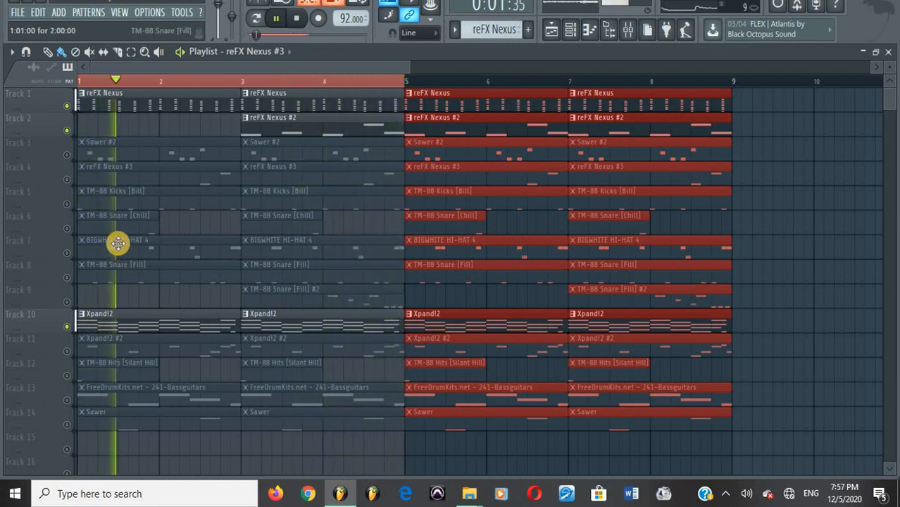
{"action": "right_click", "coordinate": [118, 251]}
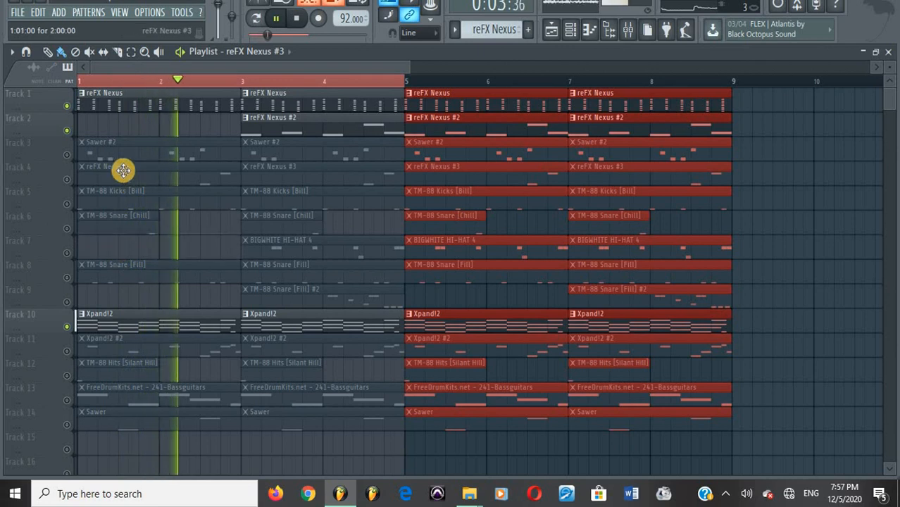
{"action": "right_click", "coordinate": [127, 203]}
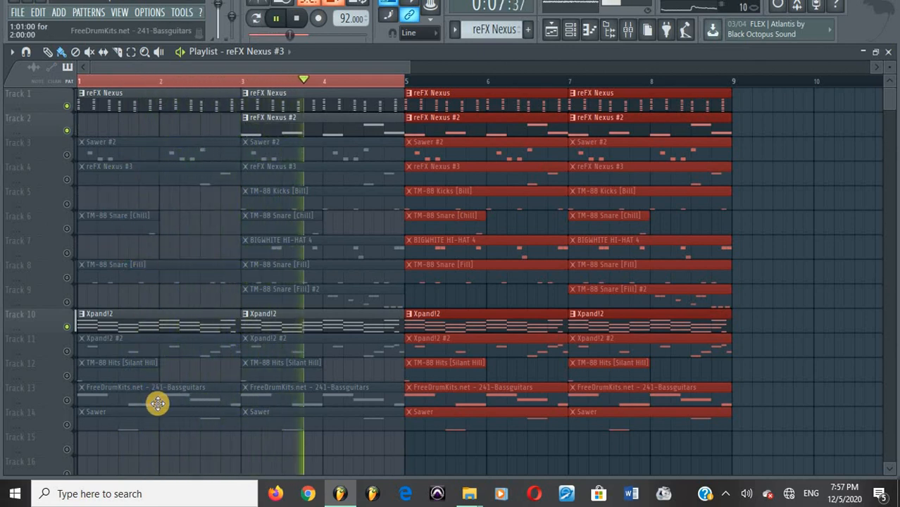
Step: Unmute Track 13 and delete the bar 1 Sawer and Xpand!2 #2 clips and the bar 1 and bar 3 241-Bassguitars clips
{"action": "right_click", "coordinate": [184, 401]}
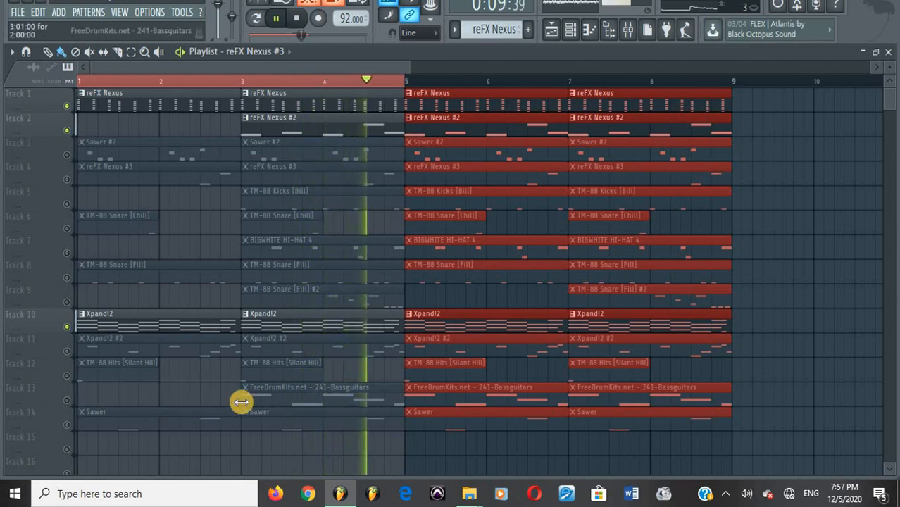
{"action": "left_click", "coordinate": [67, 399]}
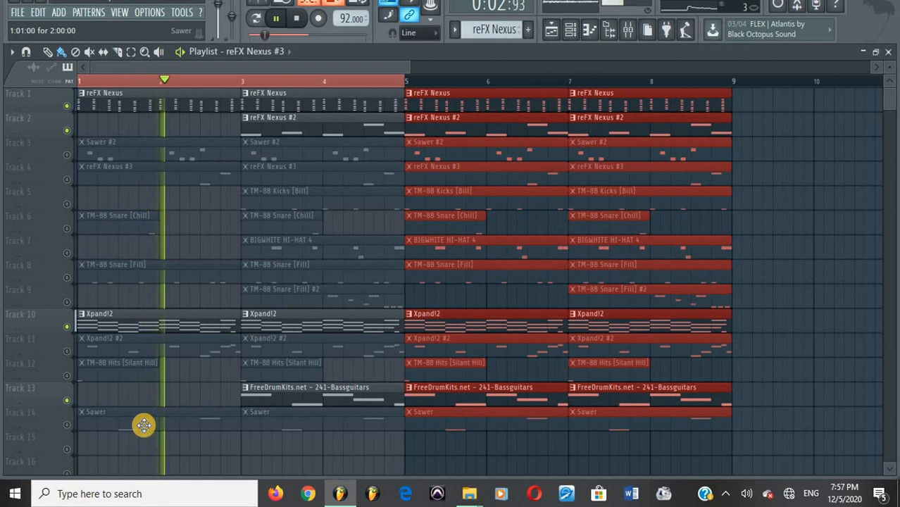
{"action": "right_click", "coordinate": [144, 425]}
{"action": "right_click", "coordinate": [135, 343]}
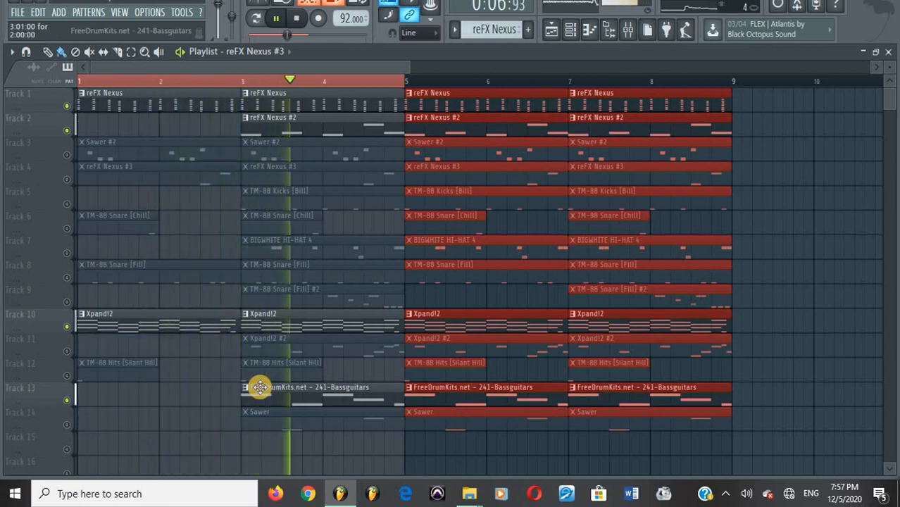
{"action": "right_click", "coordinate": [259, 386]}
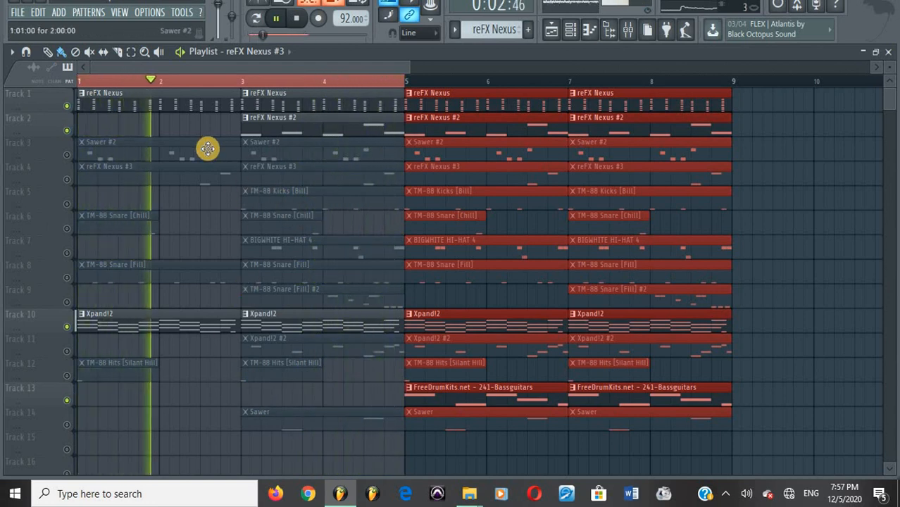
Step: Unmute Tracks 3 and 4, and delete the bar 1 and bar 3 Sawer #2 clips and the bar 1 reFX Nexus #3 clip
{"action": "right_click", "coordinate": [211, 146]}
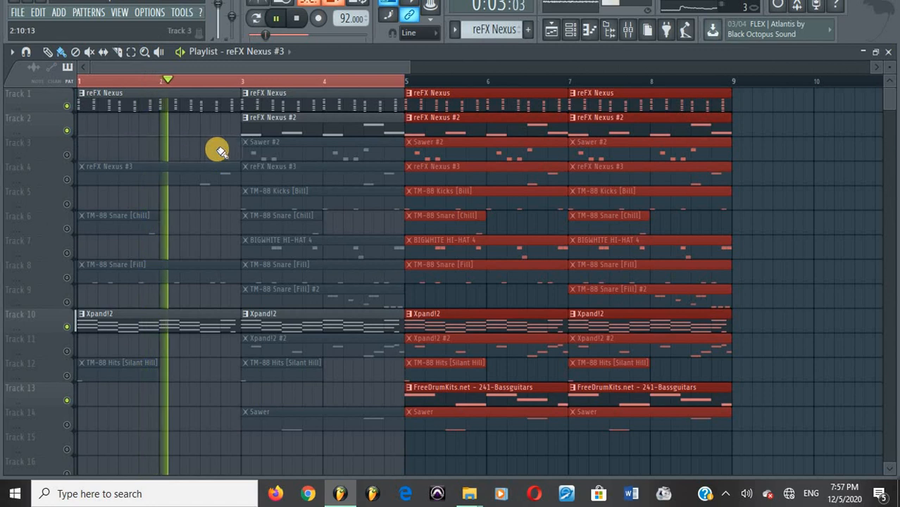
{"action": "left_click", "coordinate": [67, 154]}
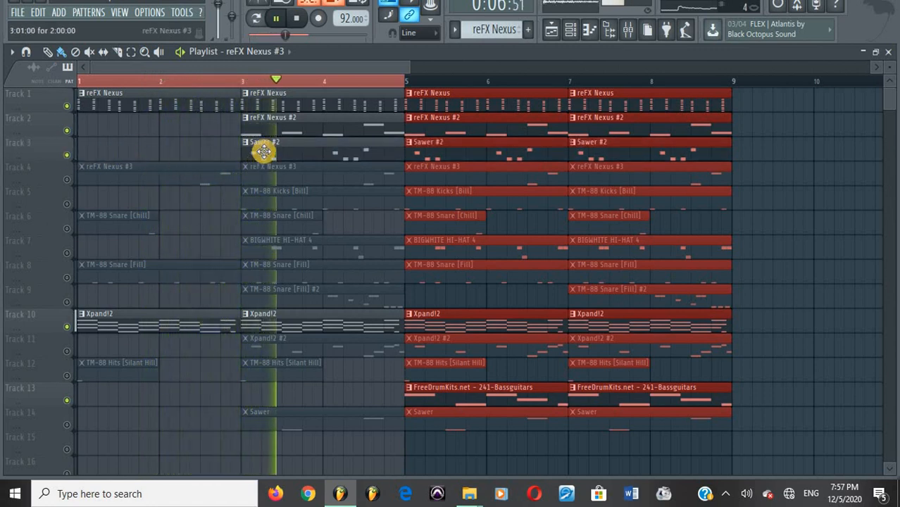
{"action": "right_click", "coordinate": [264, 153]}
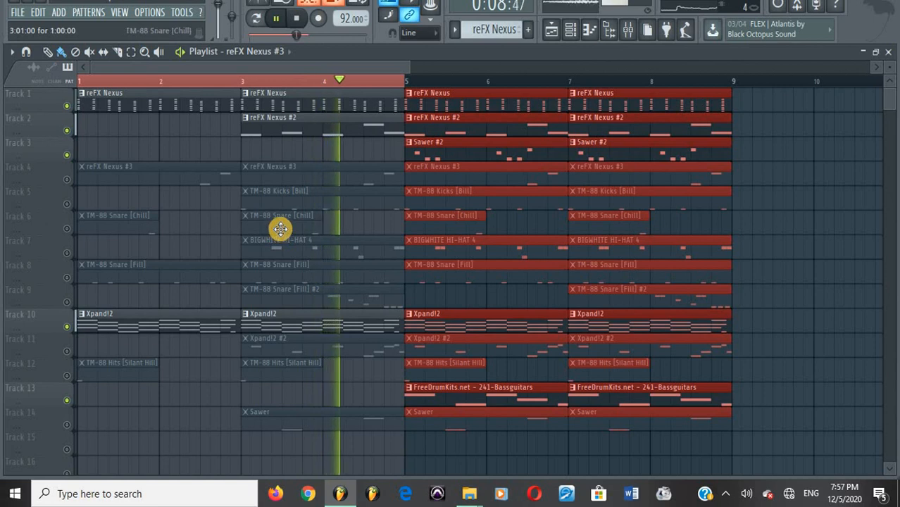
{"action": "left_click", "coordinate": [67, 180]}
{"action": "right_click", "coordinate": [176, 183]}
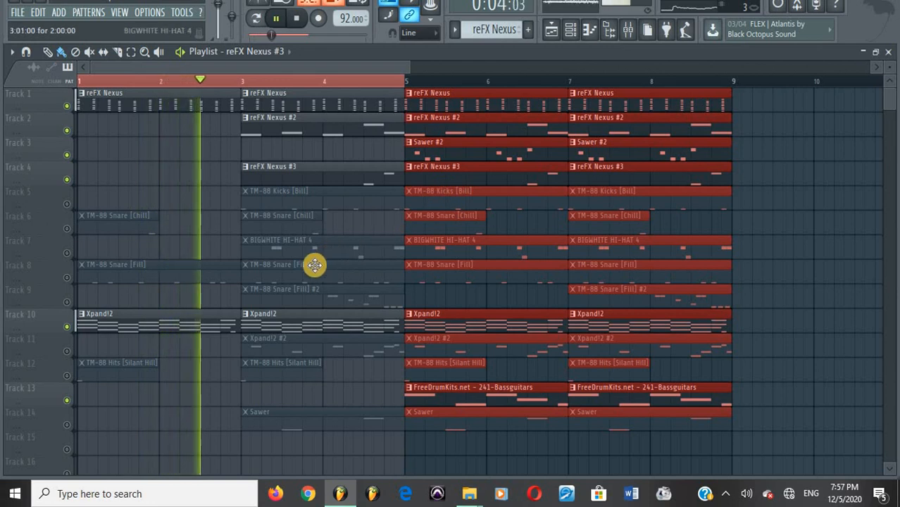
Step: Unmute Track 6, delete the bar 3 BIGWHITE HI-HAT 4 and TM-88 Kicks [Bill] clips and the bar 1 Snare [Fill], and clear the clip selection
{"action": "right_click", "coordinate": [262, 249]}
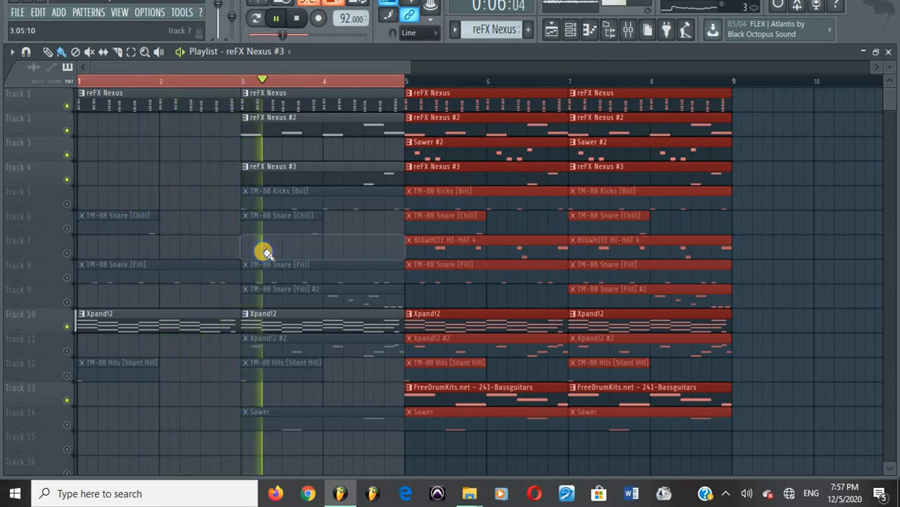
{"action": "left_click", "coordinate": [67, 228]}
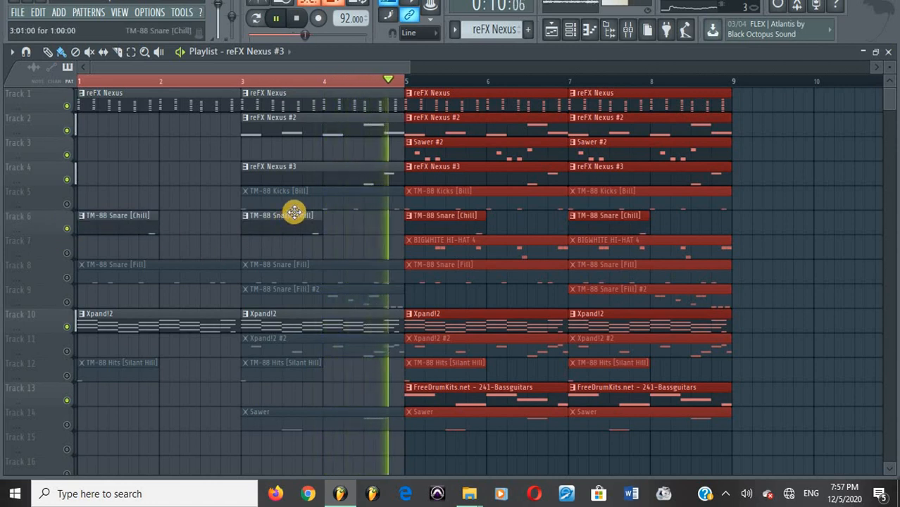
{"action": "right_click", "coordinate": [298, 202]}
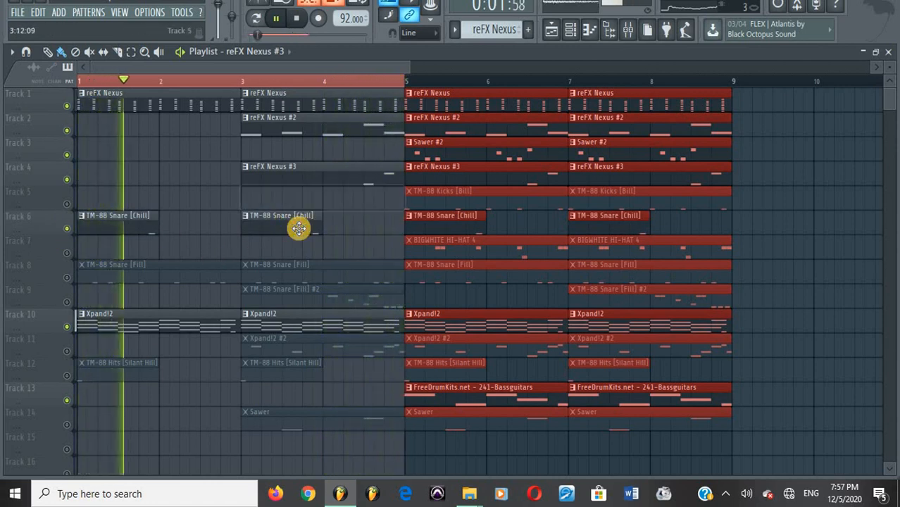
{"action": "right_click", "coordinate": [131, 279]}
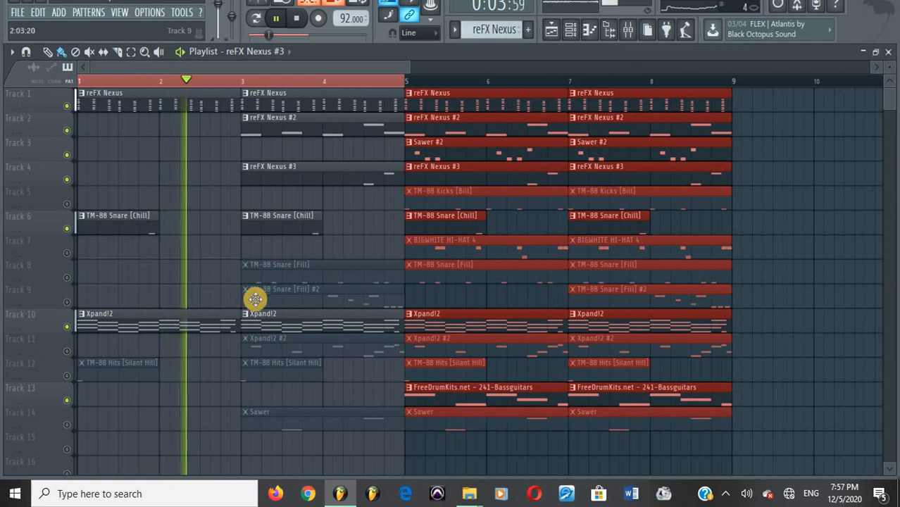
{"action": "left_click", "coordinate": [107, 223]}
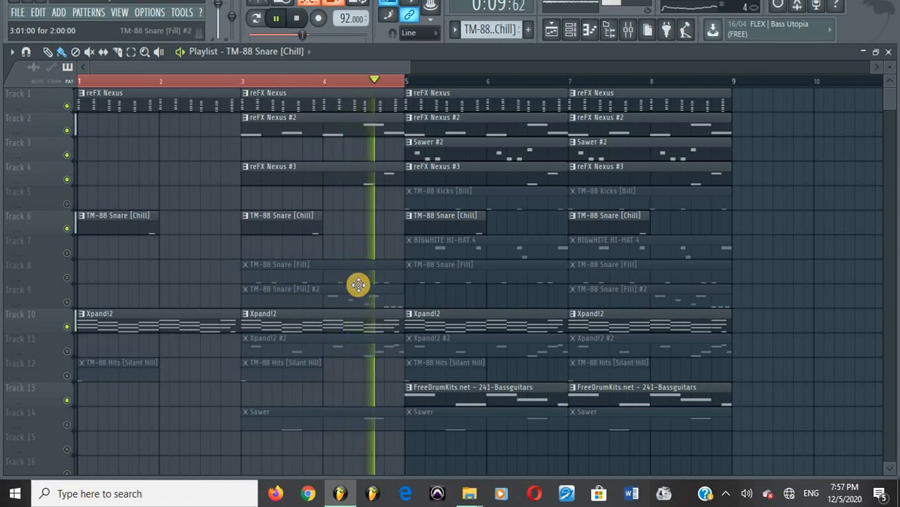
Step: Shorten the bar 3 reFX Nexus, reFX Nexus #2 and Xpand!2 #2 clips to end one beat before bar 5, and unmute Track 11
{"action": "left_click_drag", "start_coordinate": [401, 108], "coordinate": [384, 124]}
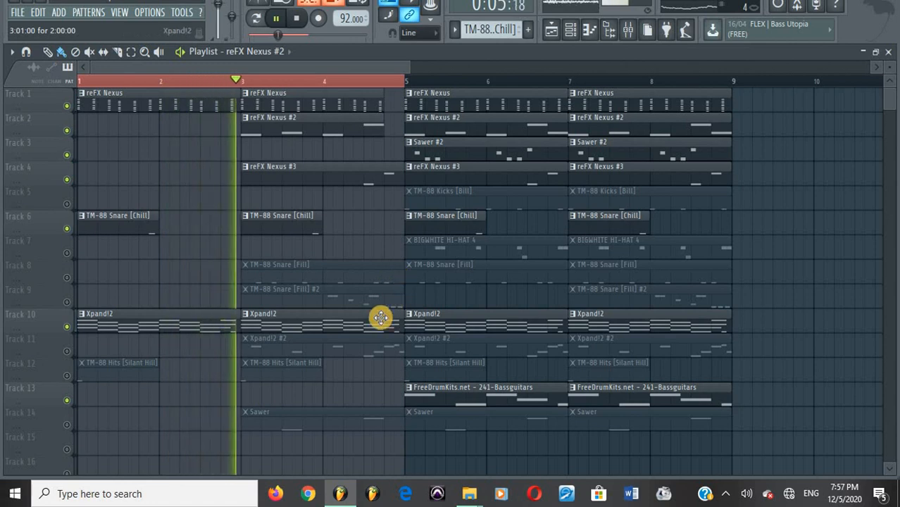
{"action": "left_click_drag", "start_coordinate": [402, 351], "coordinate": [384, 354]}
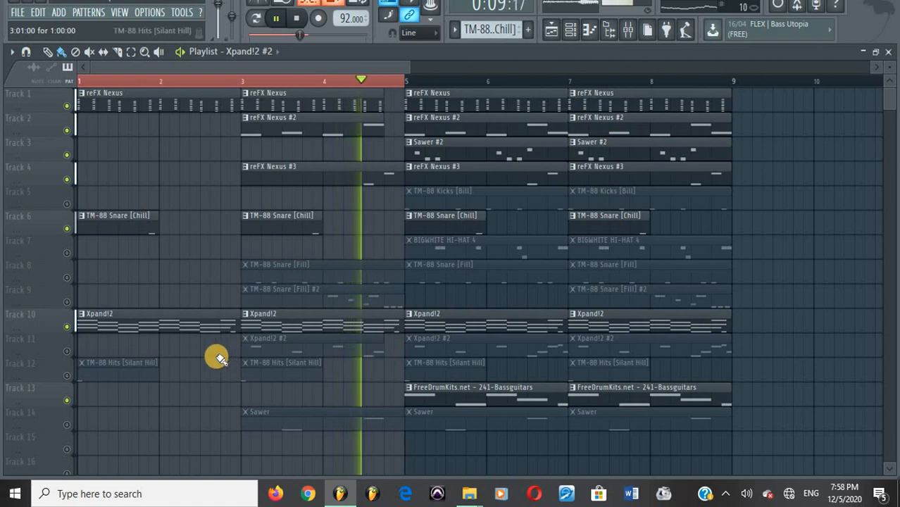
{"action": "left_click", "coordinate": [67, 351]}
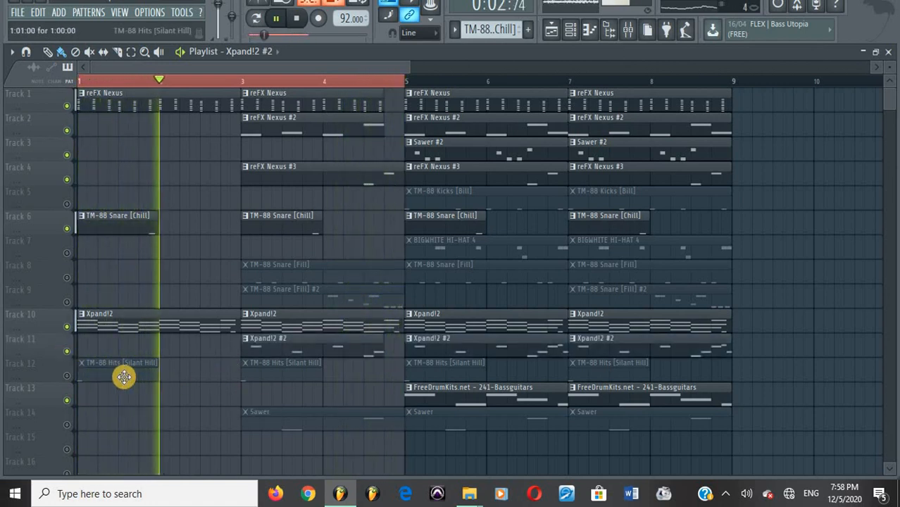
Step: Unmute Tracks 12 and 9, and delete the bar 3 Sawer clip from Track 14
{"action": "left_click", "coordinate": [68, 376]}
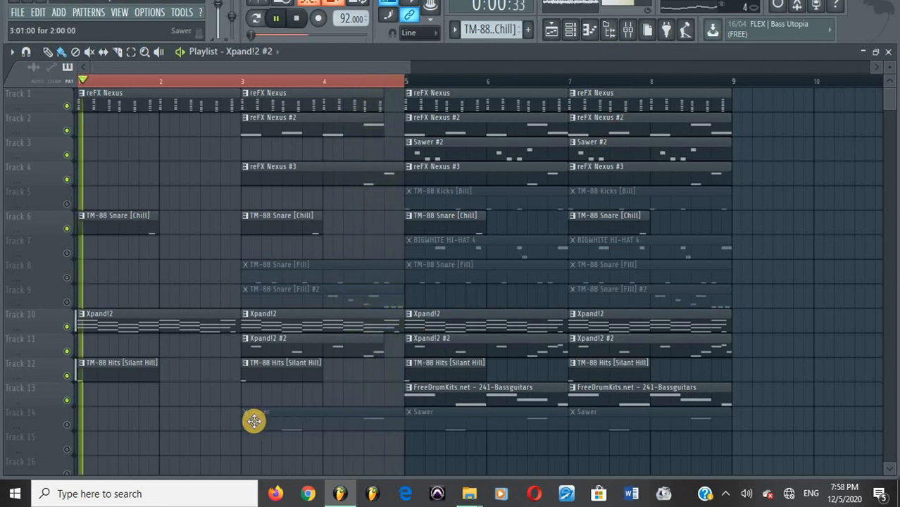
{"action": "right_click", "coordinate": [281, 424]}
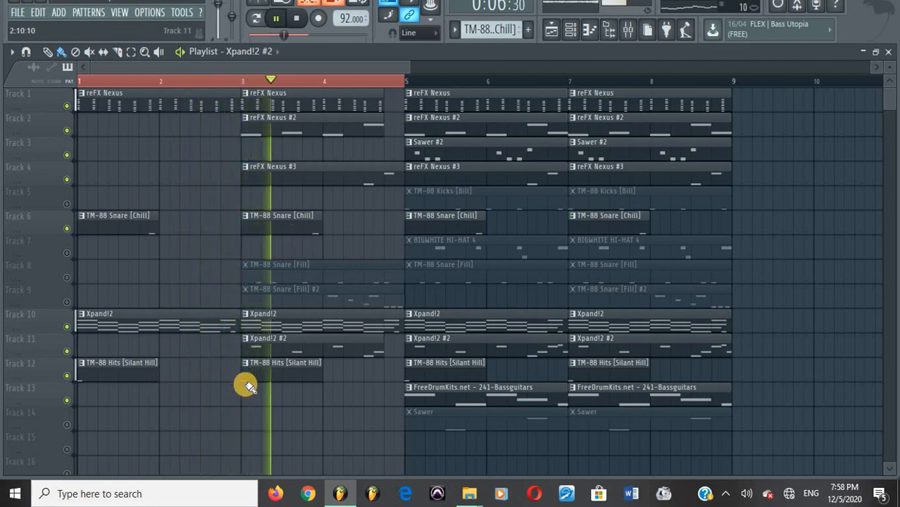
{"action": "left_click", "coordinate": [67, 302]}
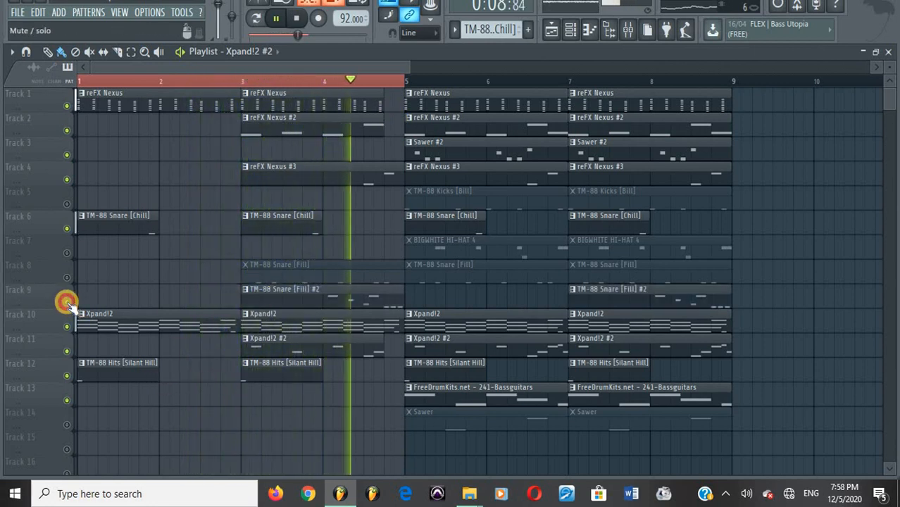
Step: Delete the bar 3 TM-88 Snare [Fill] clip from Track 8, and unmute all remaining tracks with the time selection cleared
{"action": "right_click", "coordinate": [267, 277]}
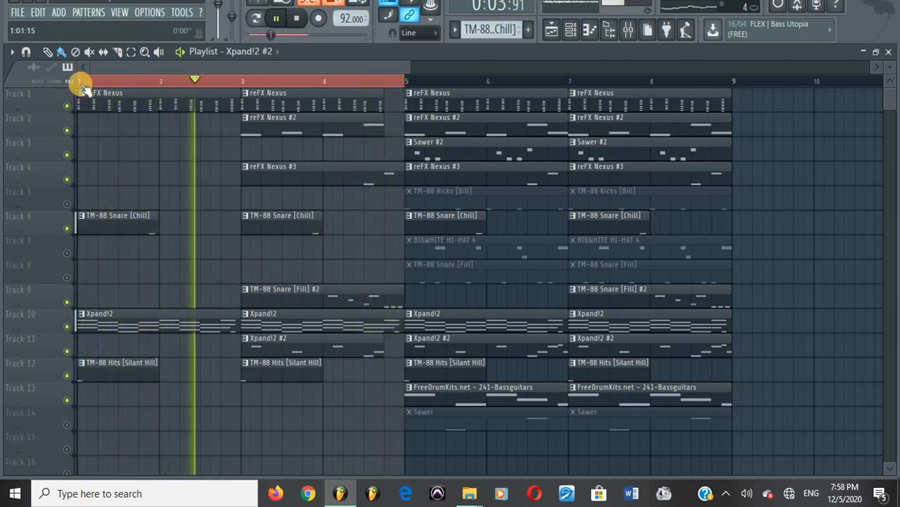
{"action": "key", "text": "space"}
{"action": "right_click", "coordinate": [68, 354]}
{"action": "right_click", "coordinate": [67, 354]}
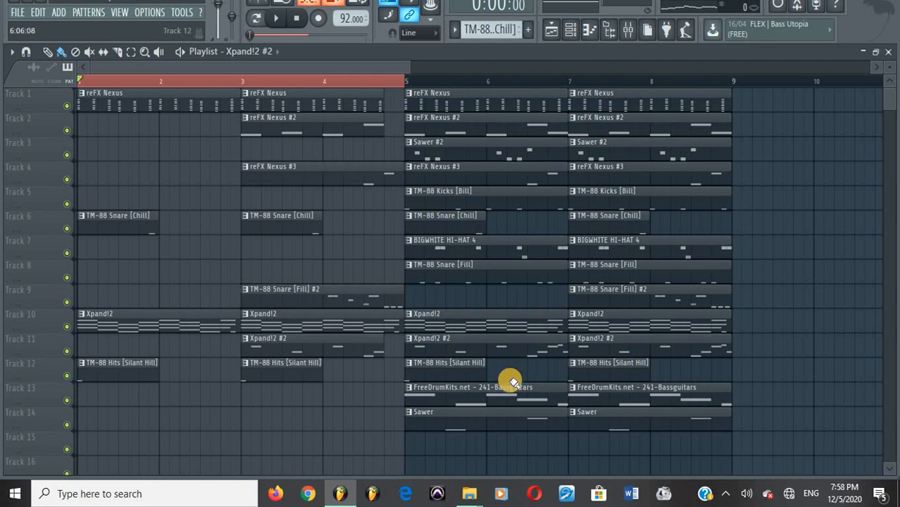
{"action": "left_click", "coordinate": [80, 84]}
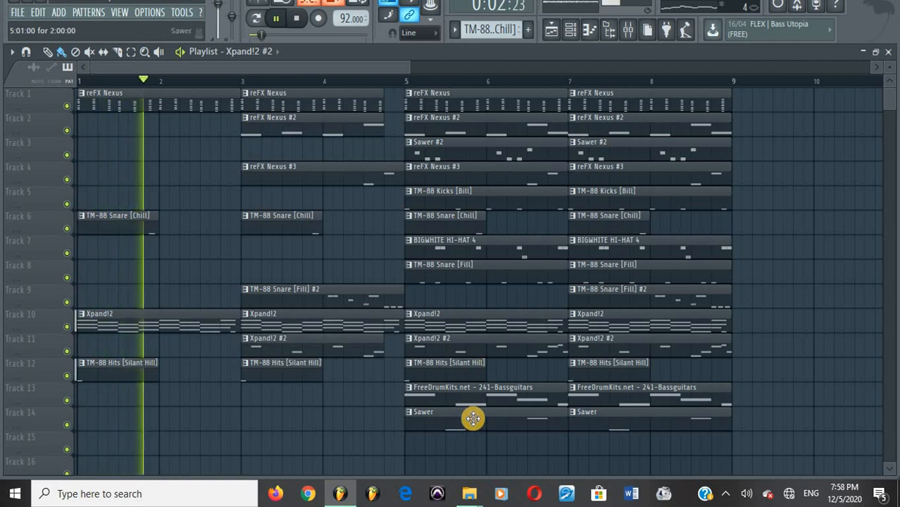
Step: Examine the notes of the 241-Bassguitars pattern in the piano roll and return to the playlist
{"action": "double_click", "coordinate": [480, 395]}
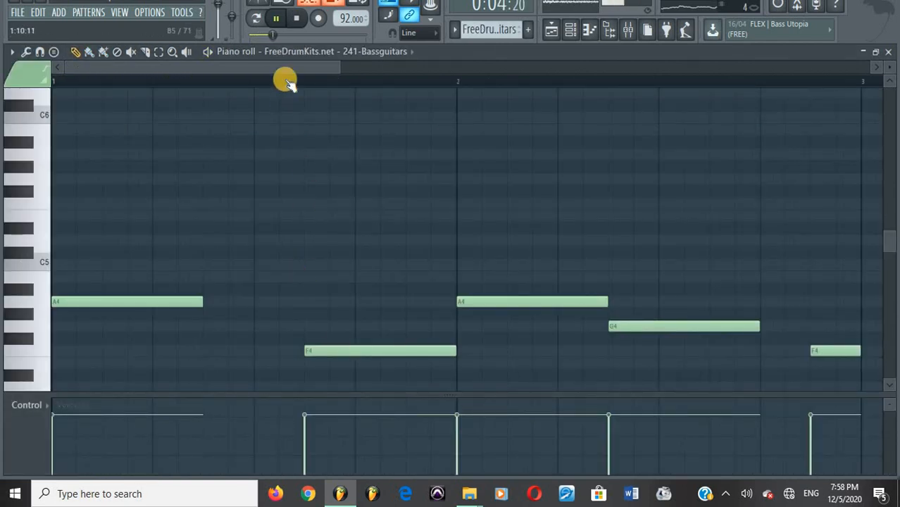
{"action": "scroll", "coordinate": [285, 81], "scroll_direction": "down", "scroll_amount": 3}
{"action": "scroll", "coordinate": [381, 271], "scroll_direction": "down", "scroll_amount": 3}
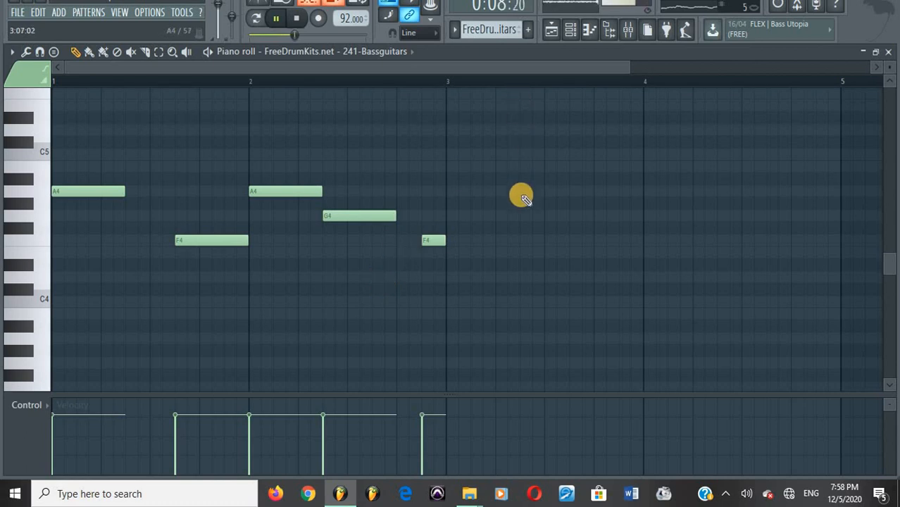
{"action": "left_click", "coordinate": [551, 31]}
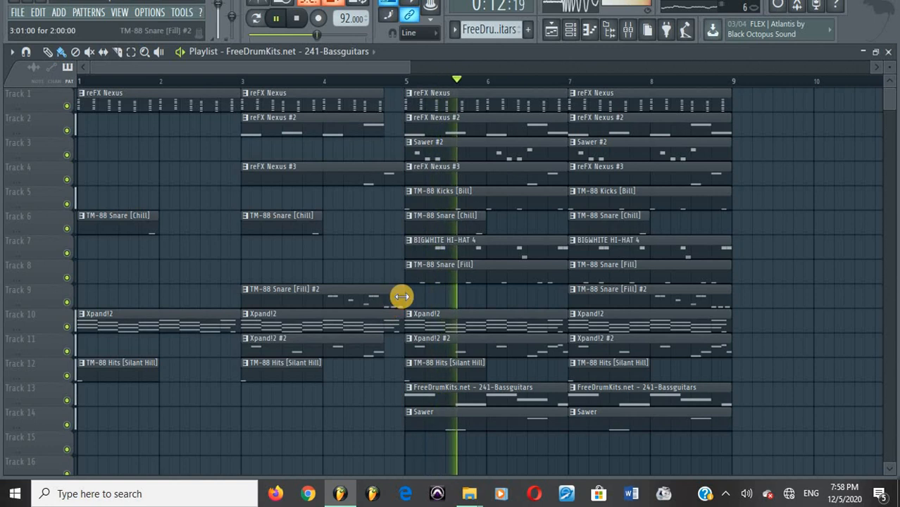
Step: Shorten the bar 3 Xpand!2 and reFX Nexus #3 clips to end one beat before bar 5, and stop playback
{"action": "left_click_drag", "start_coordinate": [402, 312], "coordinate": [382, 318]}
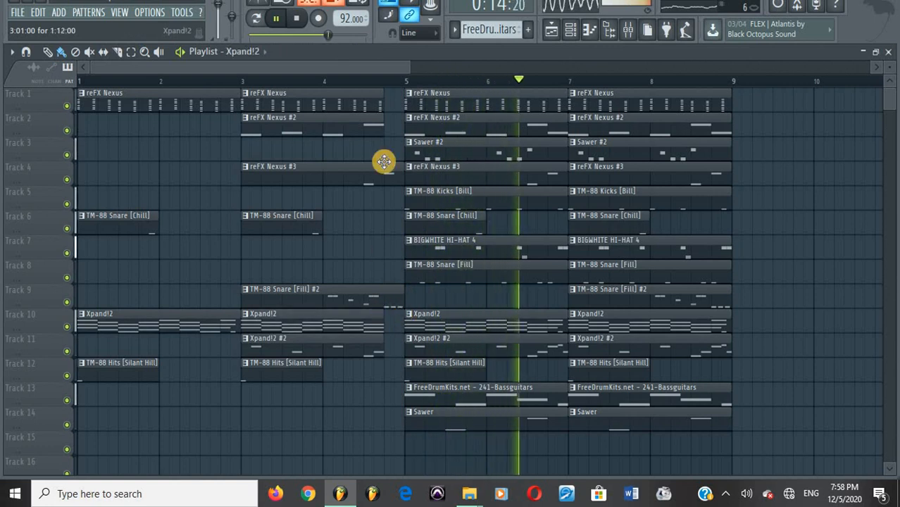
{"action": "mouse_move", "coordinate": [401, 168]}
{"action": "left_mouse_down"}
{"action": "mouse_move", "coordinate": [388, 169]}
{"action": "mouse_move", "coordinate": [391, 176]}
{"action": "left_mouse_up"}
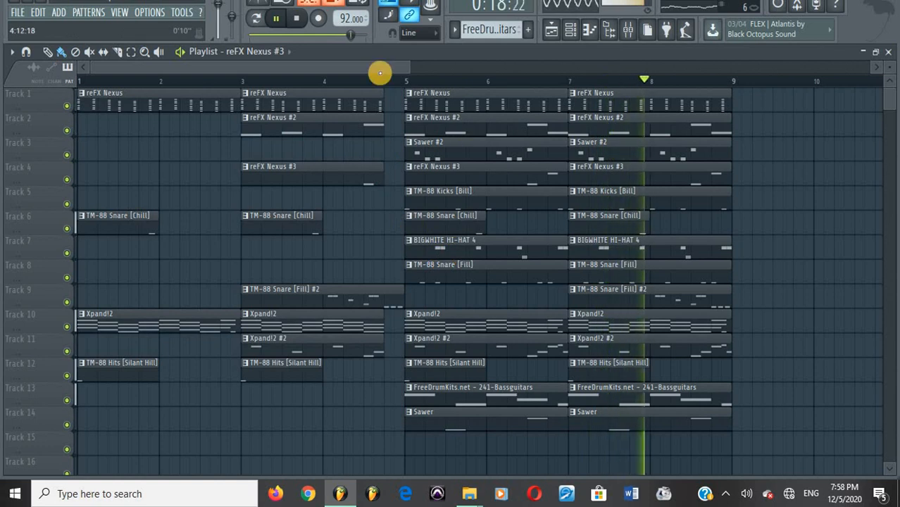
{"action": "scroll", "coordinate": [378, 74], "scroll_direction": "down", "scroll_amount": 2}
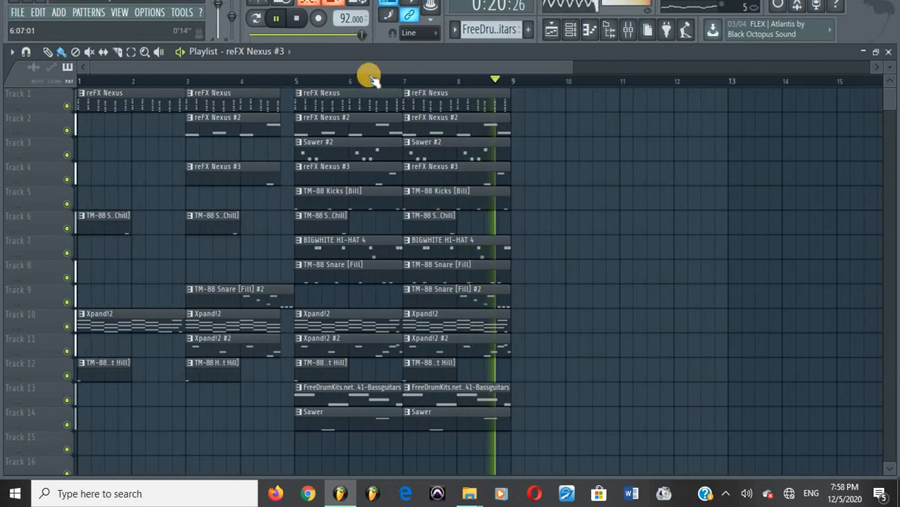
{"action": "key", "text": "space"}
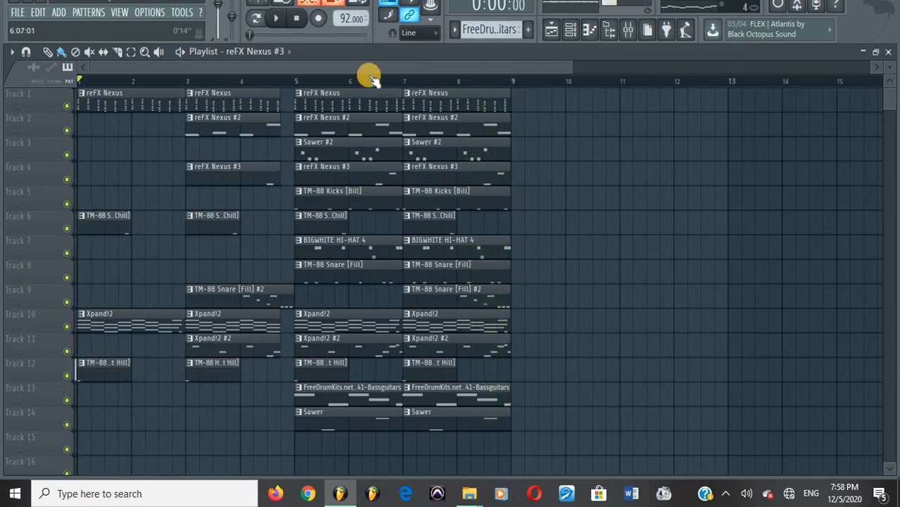
Step: Paste a copy of the bar 5 to bar 9 clips and align it to start at bar 9
{"action": "key", "text": "ctrl+v"}
{"action": "left_click_drag", "start_coordinate": [518, 97], "coordinate": [669, 93]}
{"action": "scroll", "coordinate": [513, 77], "scroll_direction": "up", "scroll_amount": 5}
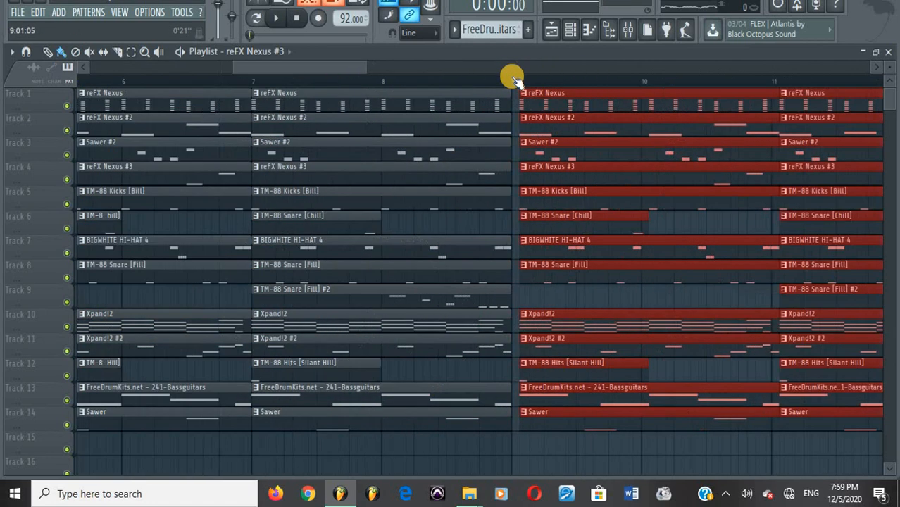
{"action": "scroll", "coordinate": [496, 81], "scroll_direction": "down", "scroll_amount": 6}
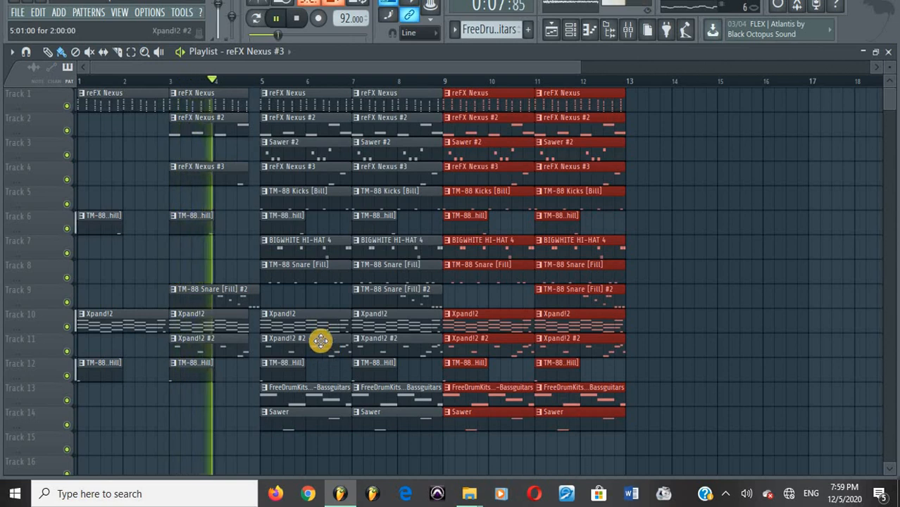
Step: Shorten the bar 3 TM-88 Snare [Fill] #2 clip to end one beat before bar 5, and stop playback
{"action": "left_click", "coordinate": [256, 310]}
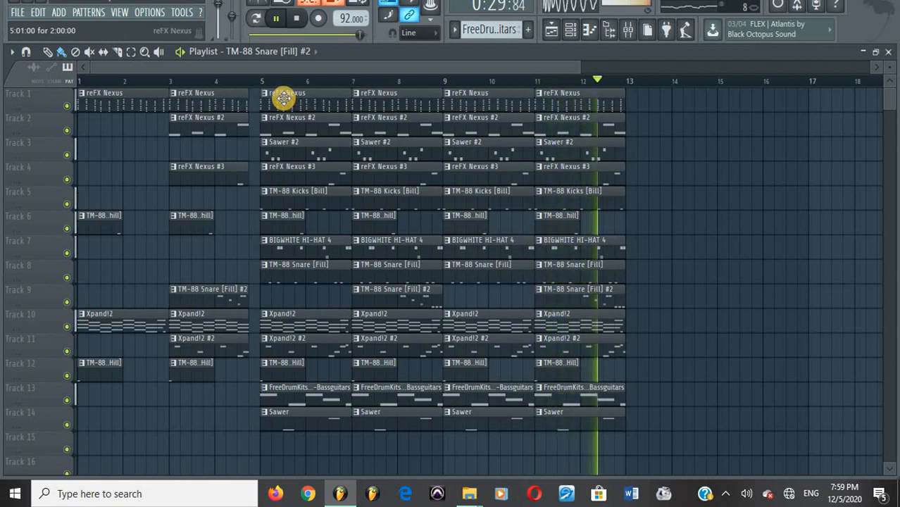
{"action": "key", "text": "space"}
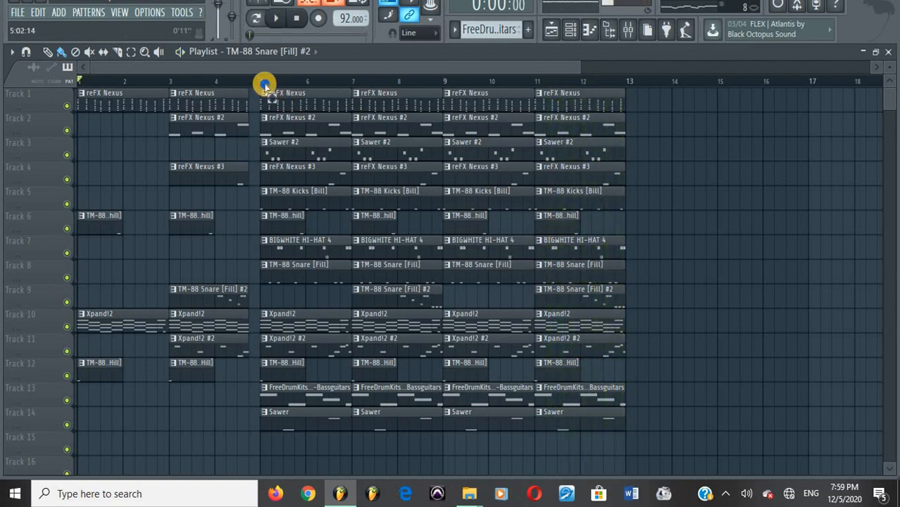
Step: Select all clips from bar 5 to bar 13 and duplicate them starting at bar 13
{"action": "left_click_drag", "start_coordinate": [264, 84], "coordinate": [615, 86]}
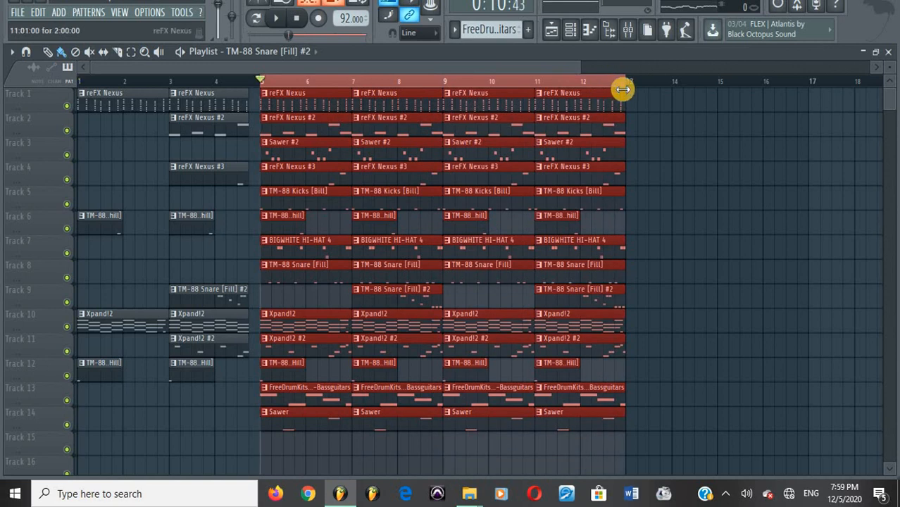
{"action": "left_click_drag", "start_coordinate": [449, 100], "coordinate": [235, 117]}
{"action": "left_click_drag", "start_coordinate": [861, 109], "coordinate": [526, 89]}
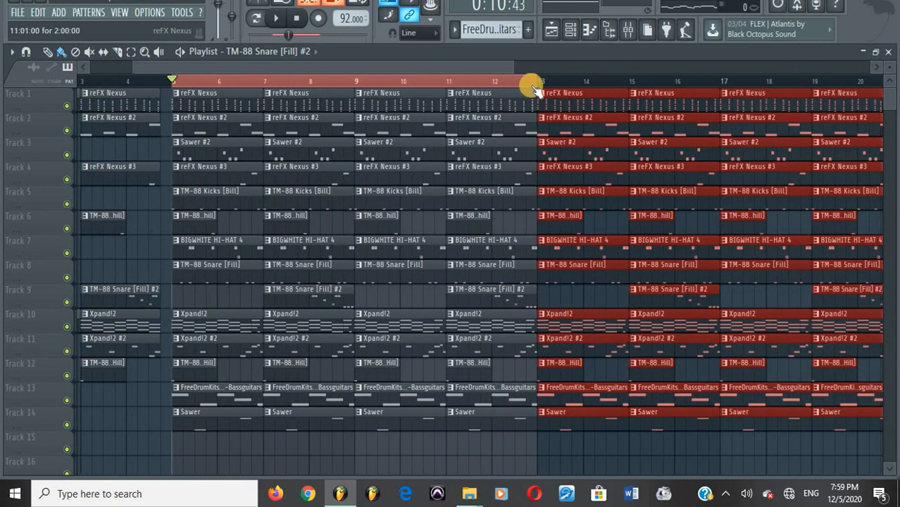
Step: Delete the TM-88 Hits clips at bars 7, 11, 13 and 15 from Track 12 and start playback
{"action": "scroll", "coordinate": [533, 88], "scroll_direction": "down", "scroll_amount": 3}
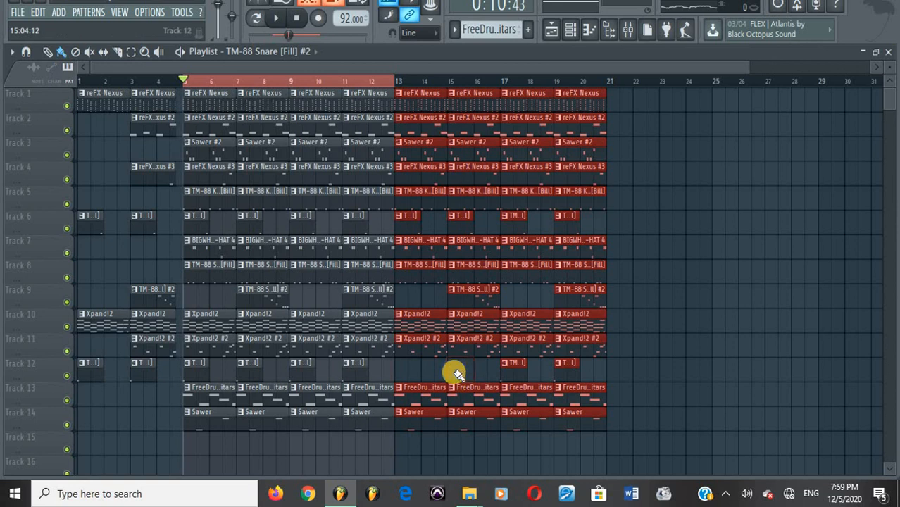
{"action": "key", "text": "space"}
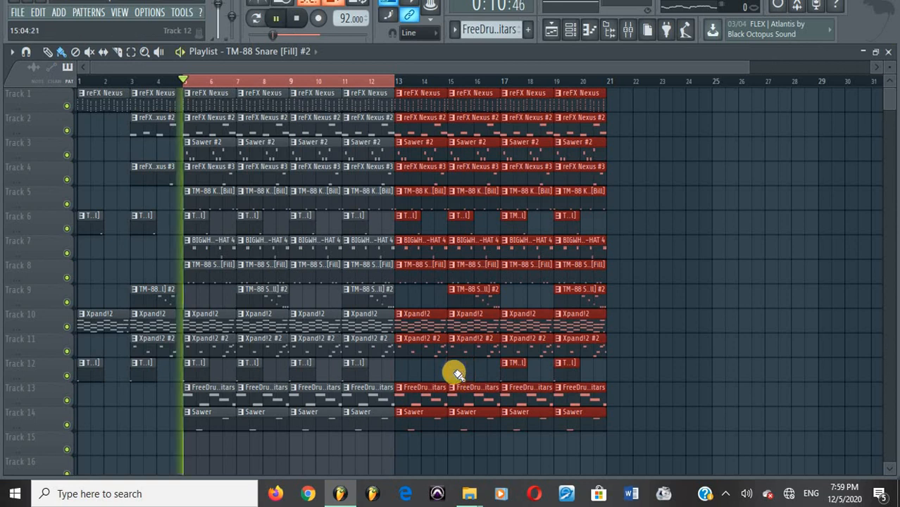
{"action": "right_click", "coordinate": [252, 372]}
{"action": "right_click", "coordinate": [351, 365]}
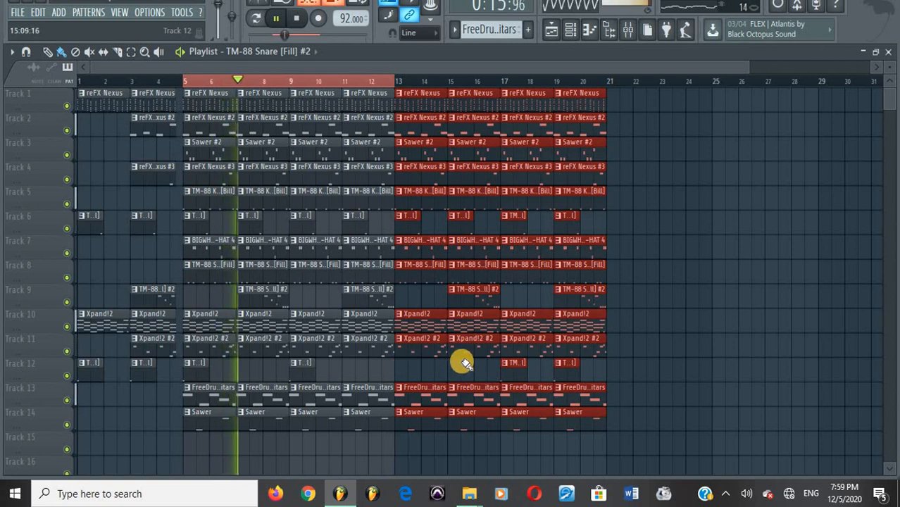
Step: Delete the reFX Nexus #3 and Sawer #2 clips at bars 13 and 15 from Tracks 4 and 3
{"action": "right_click", "coordinate": [436, 169]}
{"action": "right_click", "coordinate": [459, 169]}
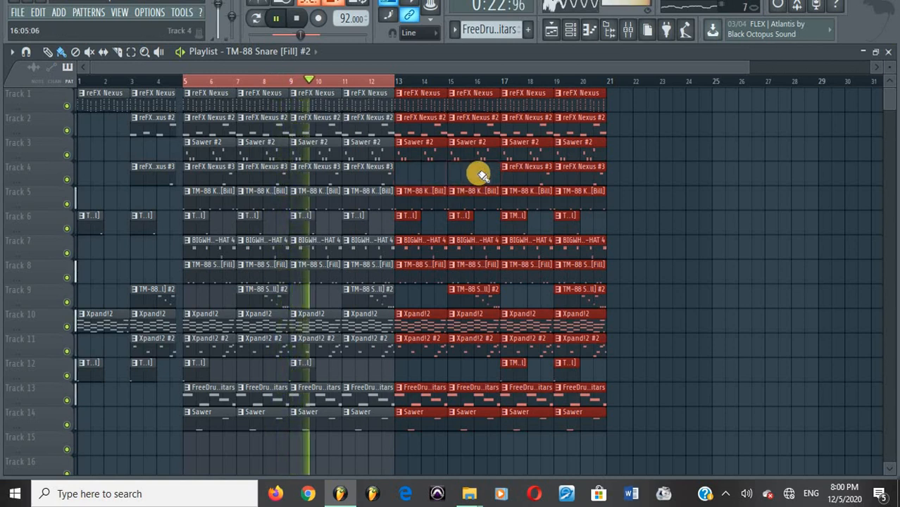
{"action": "right_click", "coordinate": [419, 151]}
{"action": "right_click", "coordinate": [478, 148]}
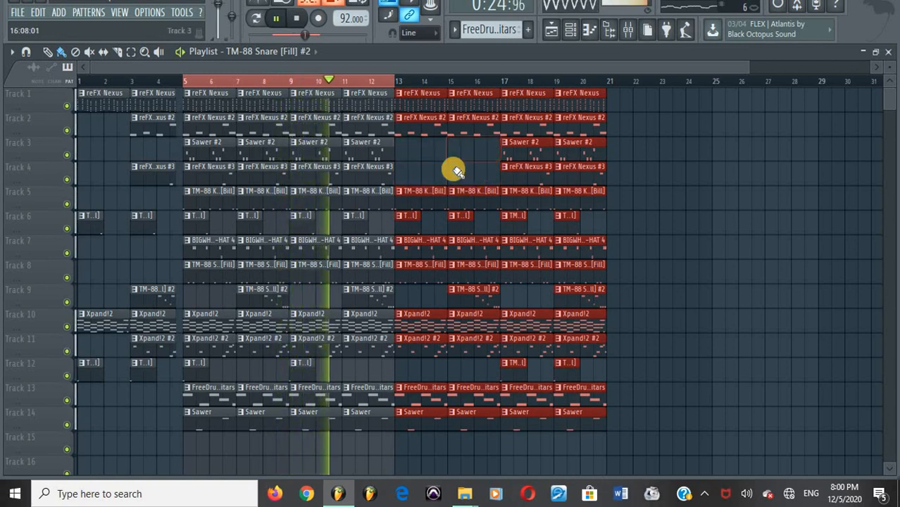
Step: Delete the bar 15 TM-88 Snare [Fill] #2 clip from Track 9 and the Sawer clips at bars 13 and 15 from Track 14
{"action": "right_click", "coordinate": [466, 292]}
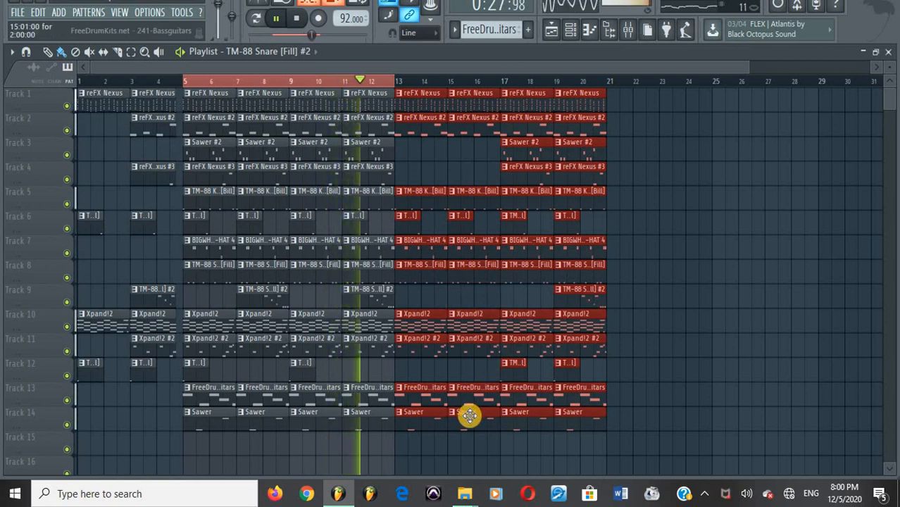
{"action": "right_click", "coordinate": [418, 421]}
{"action": "right_click", "coordinate": [473, 425]}
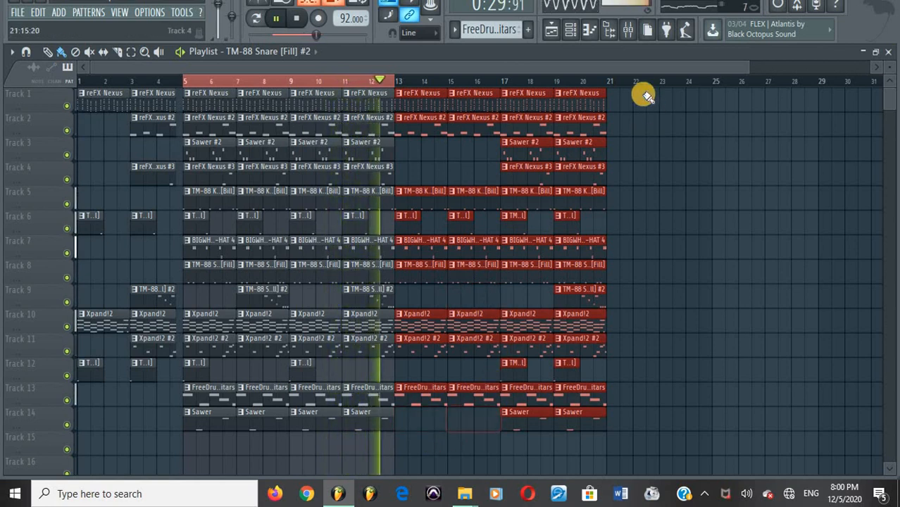
Step: Extend the time selection to bar 21 and delete the Xpand!2 clips at bars 13 and 15 from Track 10
{"action": "right_click", "coordinate": [606, 81]}
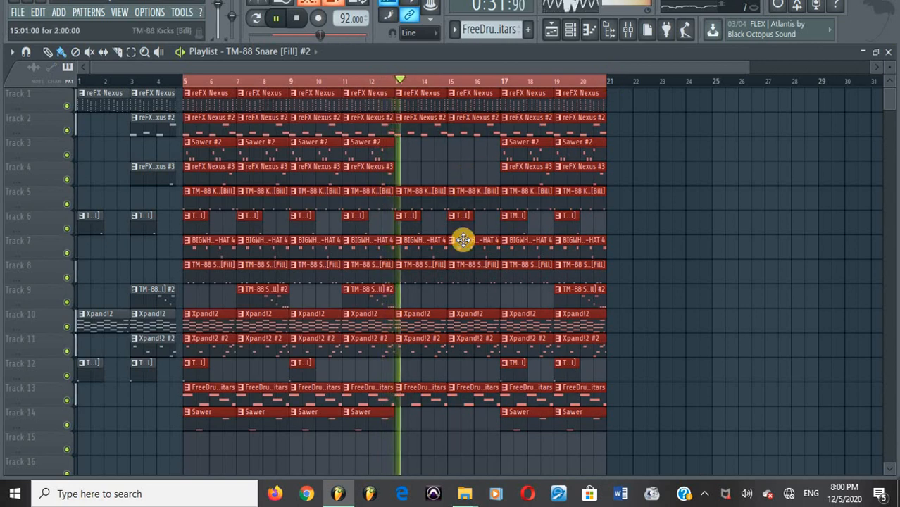
{"action": "right_click", "coordinate": [429, 322]}
{"action": "right_click", "coordinate": [484, 321]}
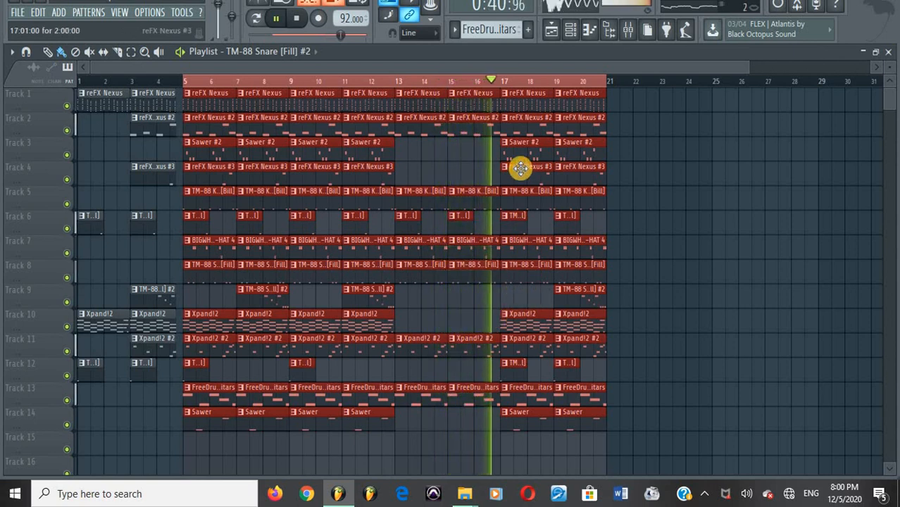
Step: Delete the Xpand!2 clips on Track 10 and the Sawer #2 clips on Track 3 at bars 17 and 19
{"action": "right_click", "coordinate": [526, 317]}
{"action": "right_click", "coordinate": [570, 318]}
{"action": "right_click", "coordinate": [540, 151]}
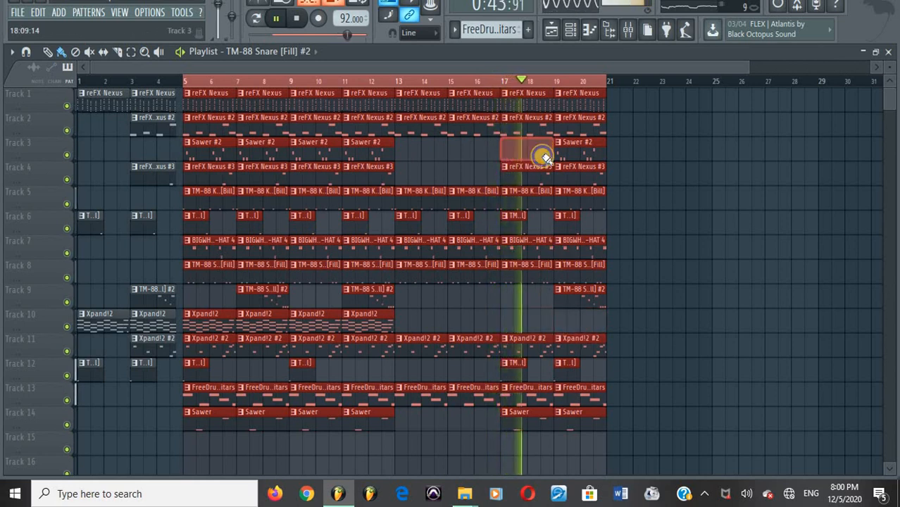
{"action": "right_click", "coordinate": [561, 153]}
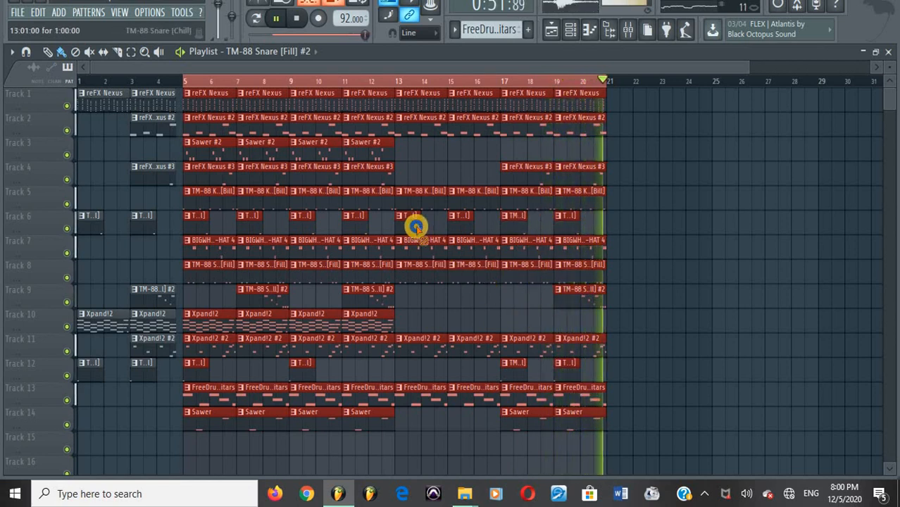
Step: Delete the TM-88 Snare [Chill] clips at bars 13 and 15 from Track 6, and clear the clip selection
{"action": "right_click", "coordinate": [465, 125]}
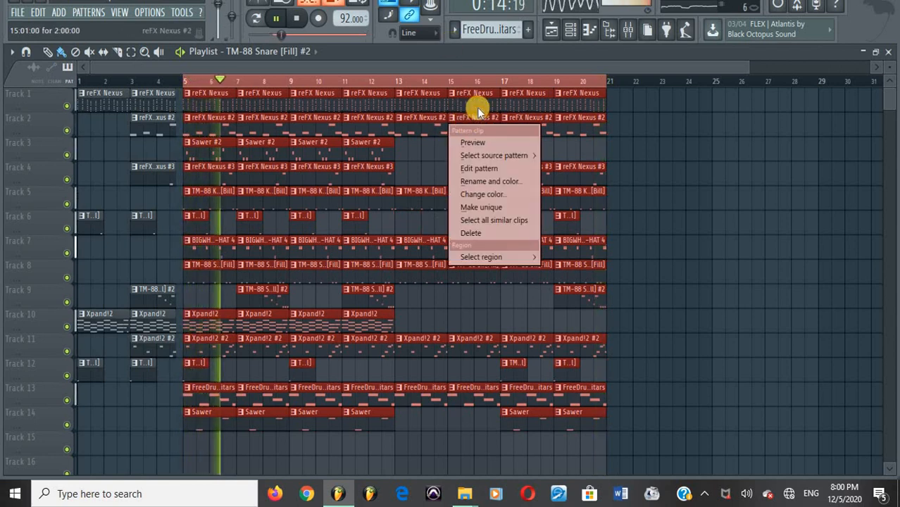
{"action": "left_click", "coordinate": [477, 110]}
{"action": "left_click", "coordinate": [504, 165]}
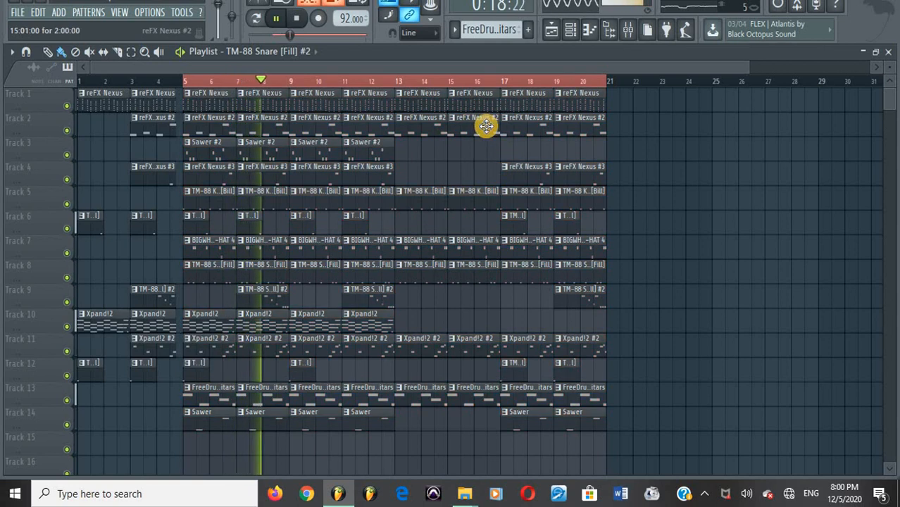
Step: Shorten the bar 15 reFX Nexus #2 clip on Track 2 to a length of 1:08:00, and stop playback
{"action": "left_click_drag", "start_coordinate": [493, 120], "coordinate": [485, 121]}
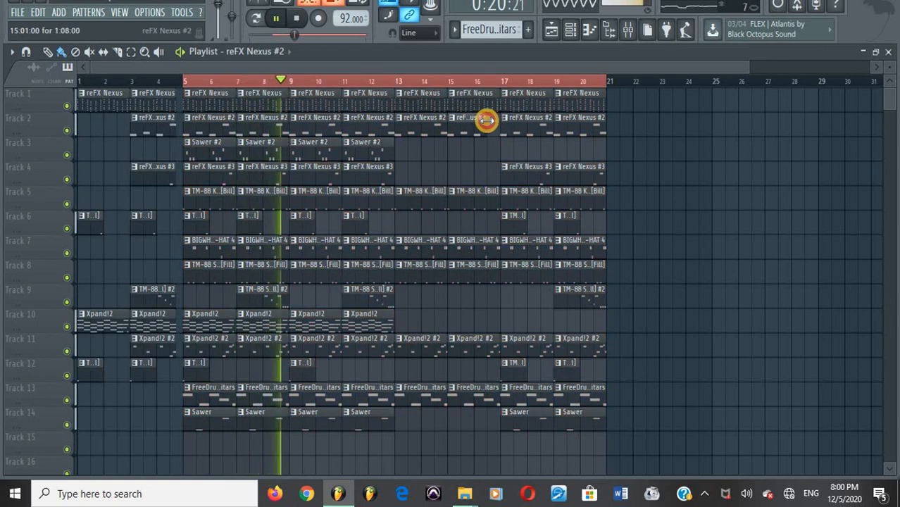
{"action": "key", "text": "space"}
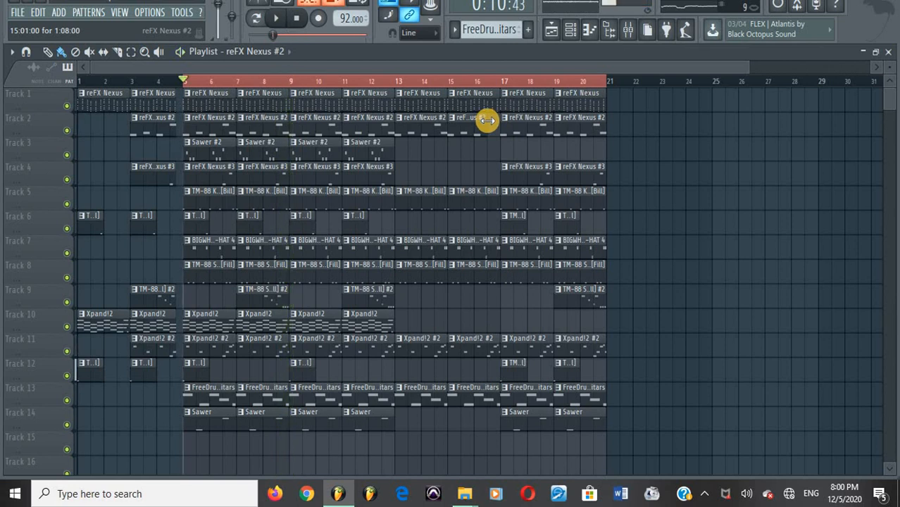